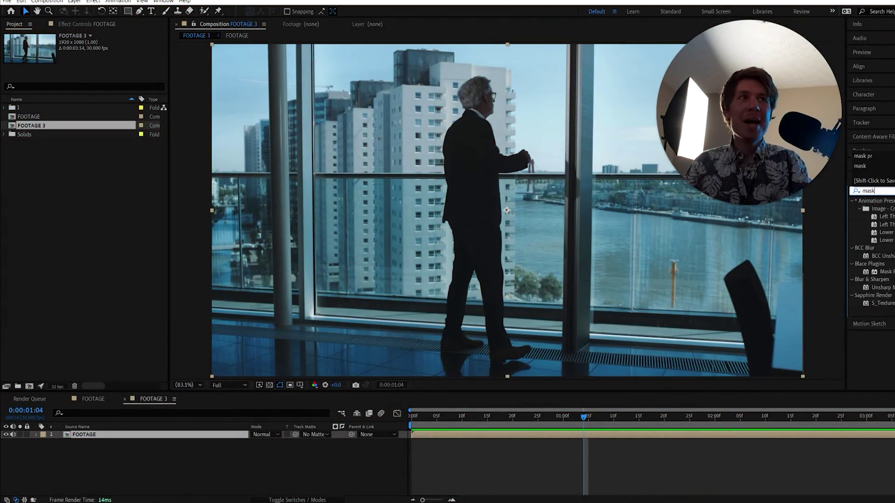
Apply Mask Prompter to the FOOTAGE layer and place an active point on the man's jacket.
type("r")
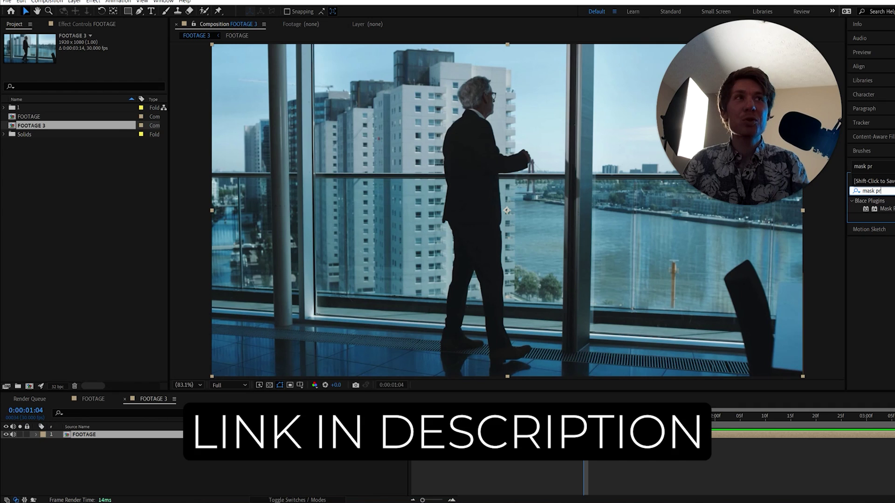
double_click(881, 209)
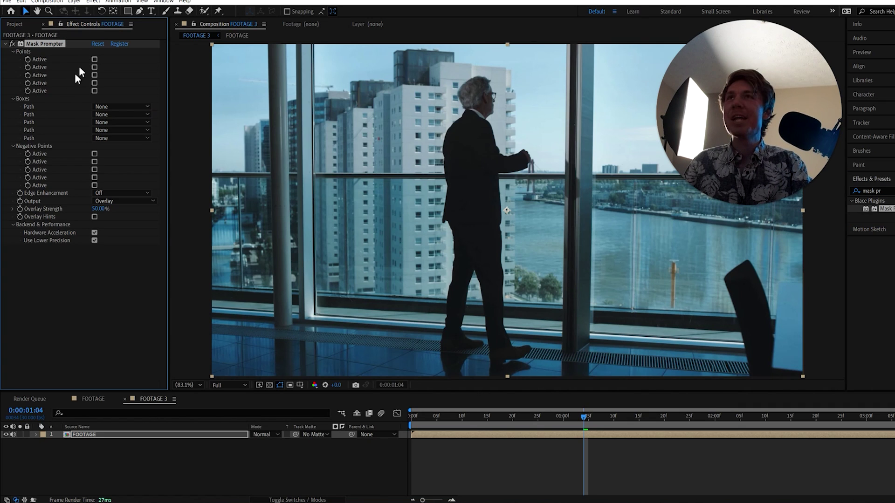
left_click(94, 59)
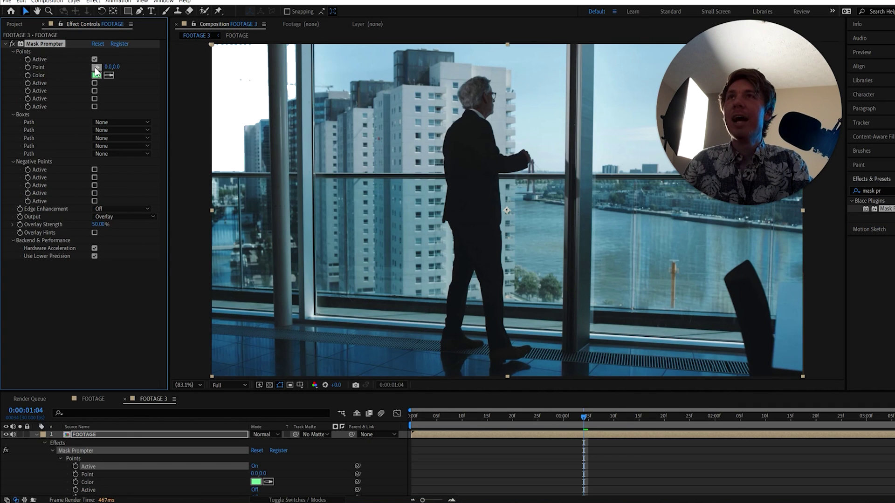
left_click(97, 67)
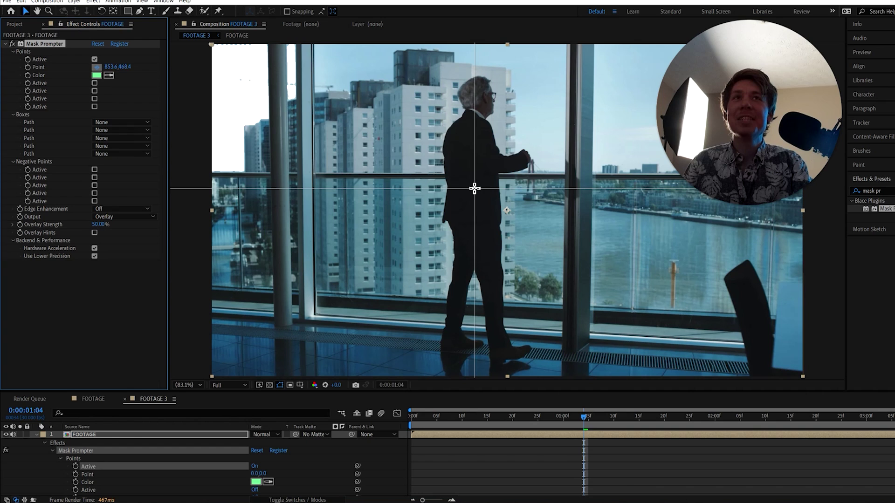
left_click(478, 202)
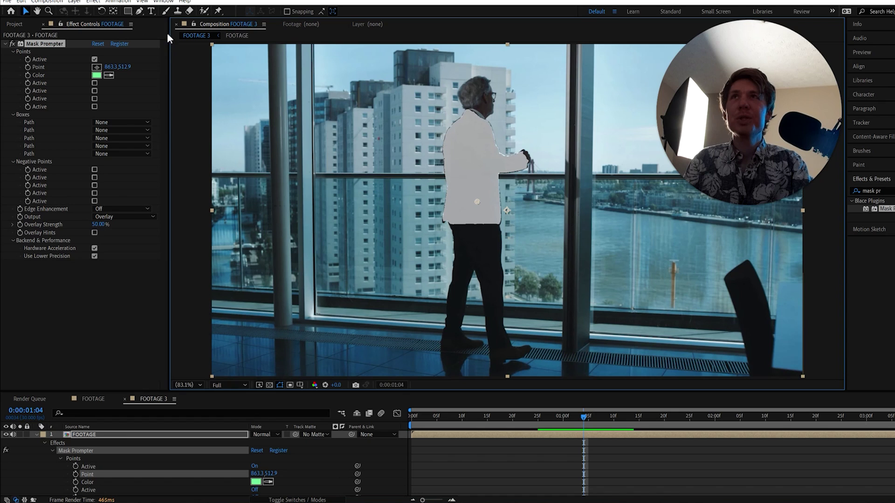
Draw a rectangle mask around the man, from his head down to the frame's bottom edge.
left_click(128, 11)
left_click_drag(415, 62, 468, 136)
left_click_drag(549, 321, 557, 378)
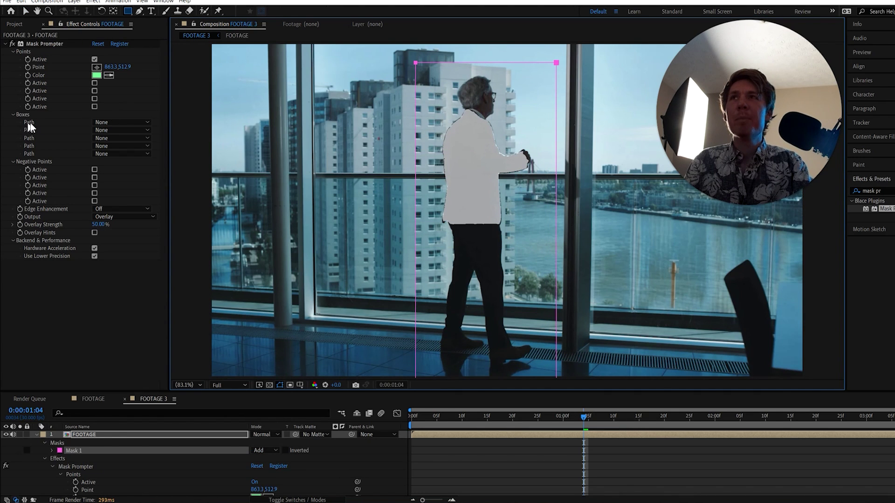
Set Mask Prompter's box path to Mask 1 and check the mask at frame 0:00:01:17.
left_click(125, 130)
left_click(114, 144)
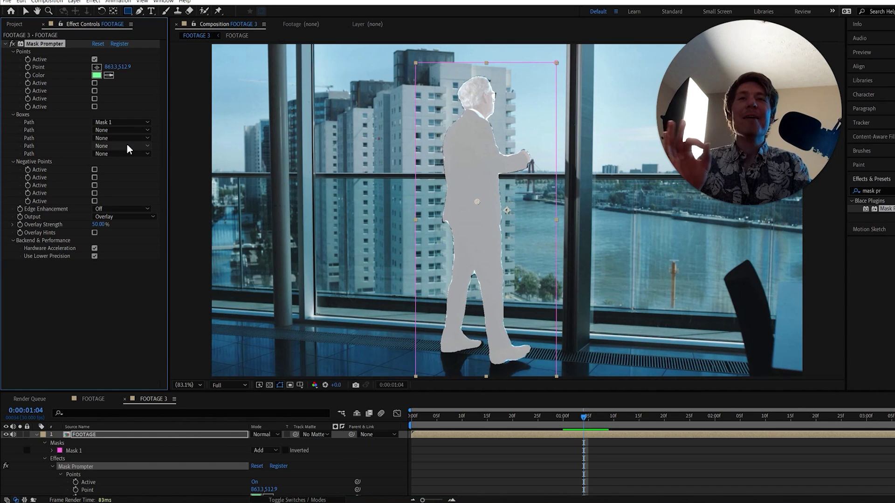
left_click_drag(530, 419, 655, 416)
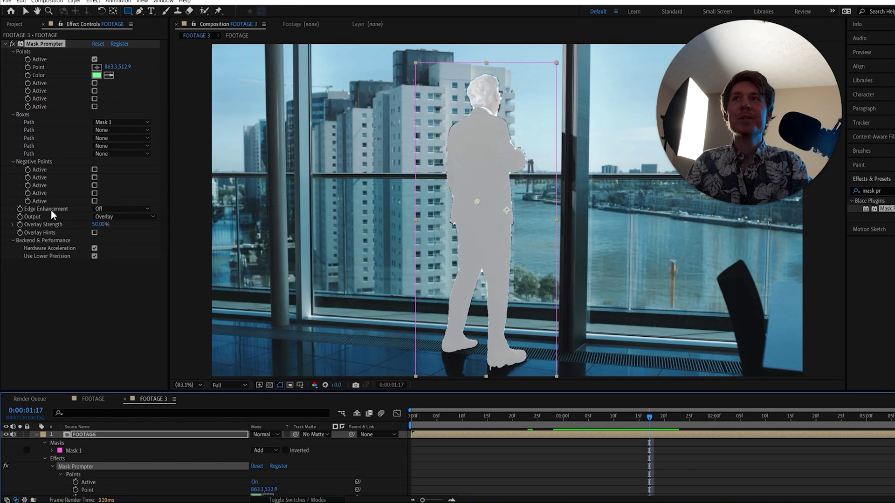
left_click(117, 218)
Set Mask Prompter's output to On Transparent with High edge enhancement.
left_click(119, 244)
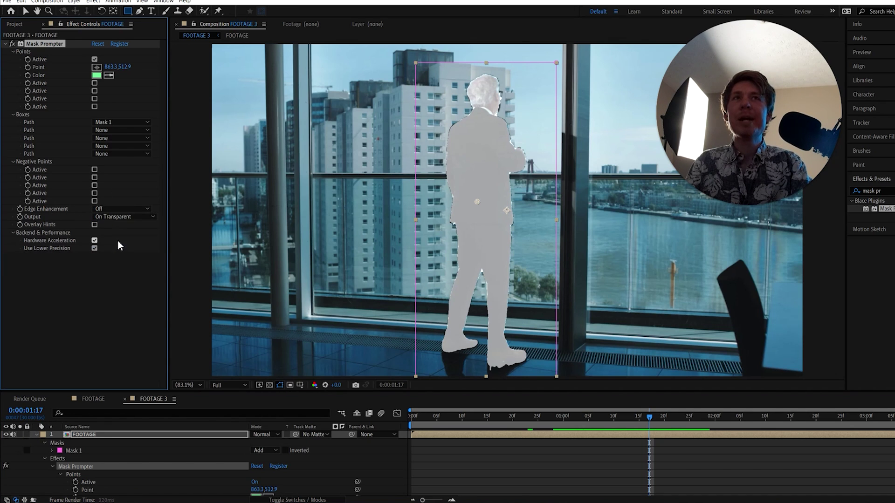
left_click(113, 210)
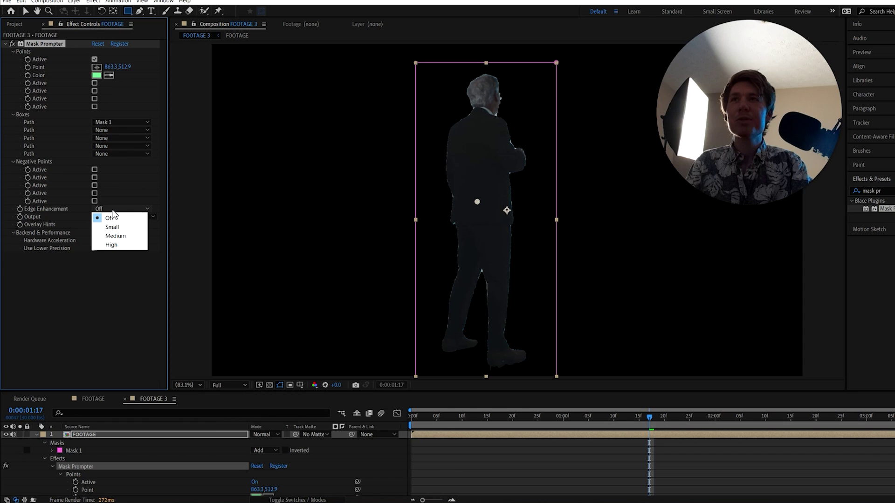
left_click(112, 245)
scroll(517, 112, "up", 5)
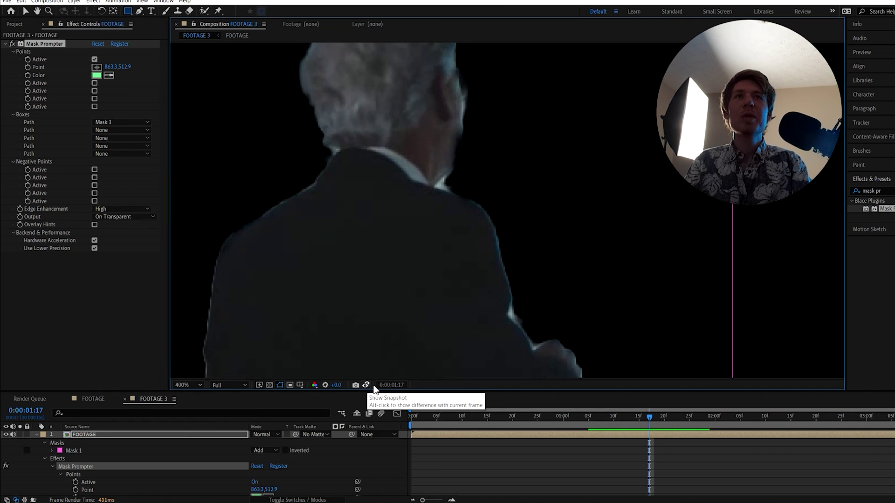
Add Key Cleaner to the footage layer with Additional Edge Radius 5 and Alpha Contrast 75%.
left_click(857, 192)
type("key cl")
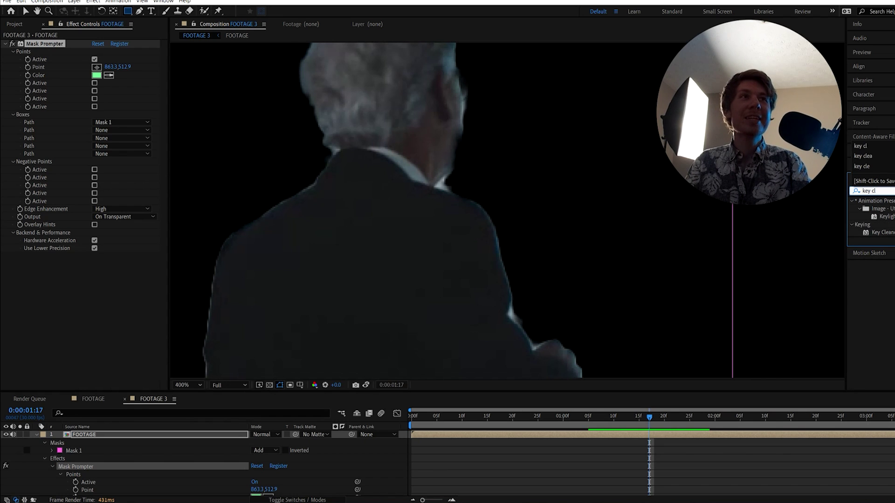
left_click_drag(882, 232, 226, 296)
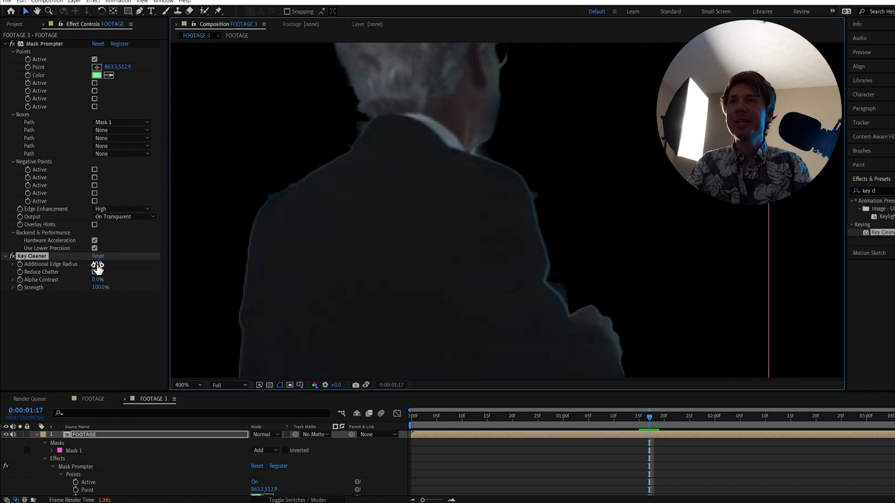
left_click(97, 264)
type("5")
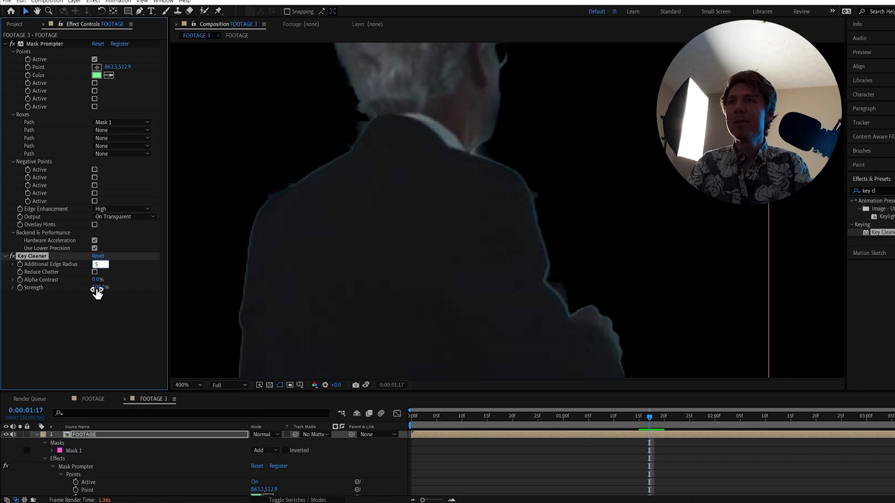
type("75")
left_click(598, 279)
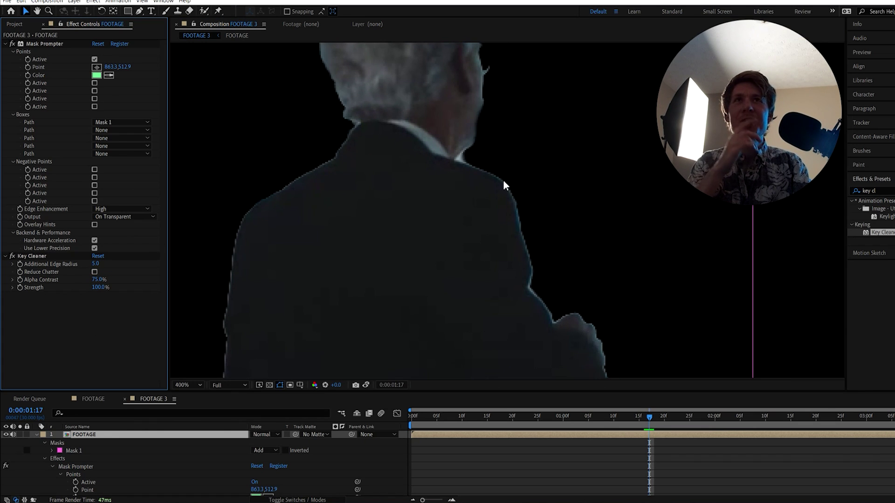
Compare the cleaned edges with the saved snapshot and return to frame 0:00:01:04.
scroll(516, 259, "up", 1)
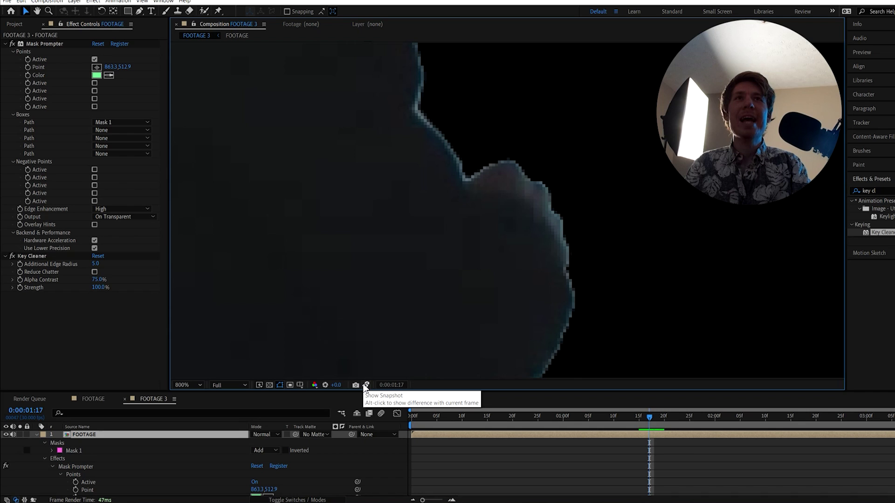
left_click(366, 385)
left_click(366, 385)
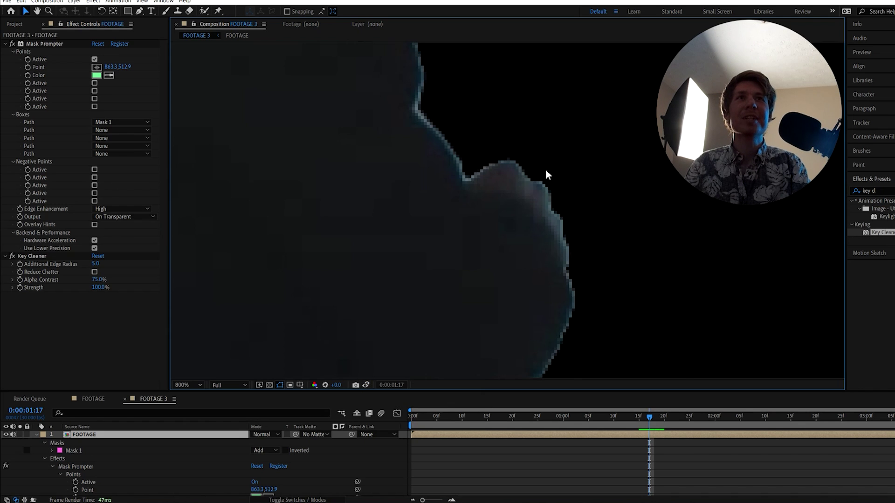
scroll(531, 210, "down", 8)
right_click(519, 248)
left_click(444, 465)
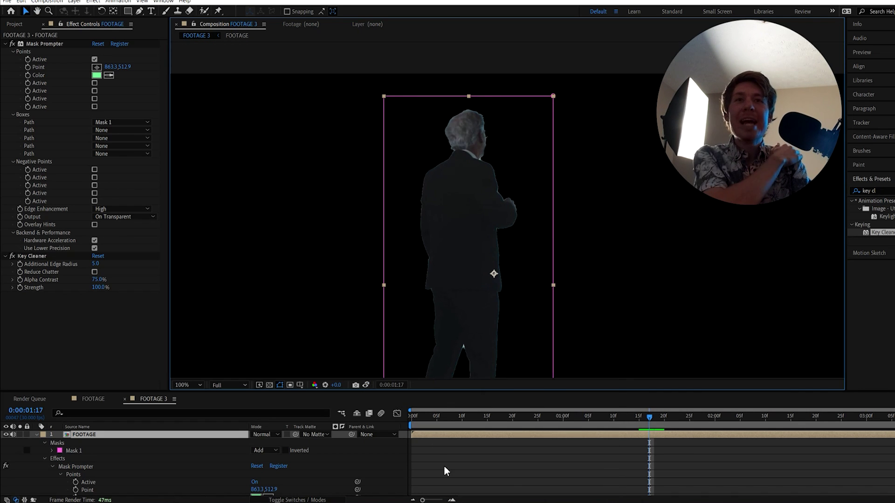
left_click(444, 465)
left_click(584, 420)
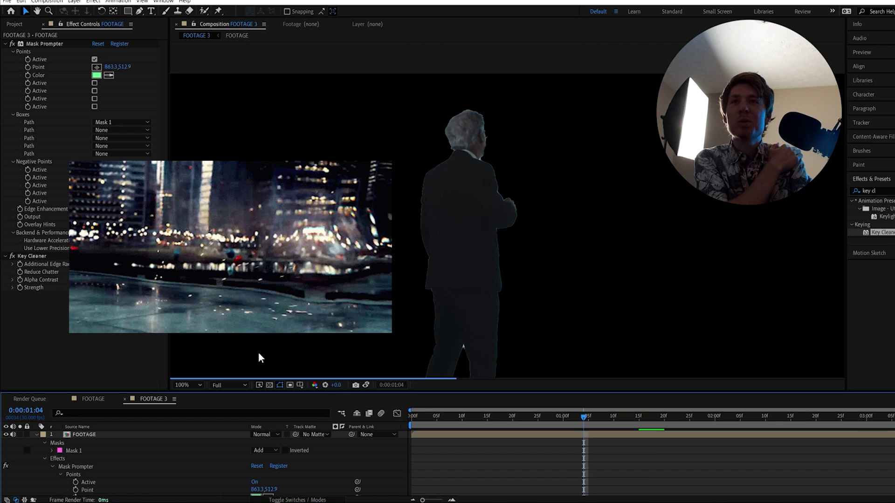
At frame 0:00:00:13, collapse FOOTAGE and enable Mask Prompter's first negative point.
left_click(513, 416)
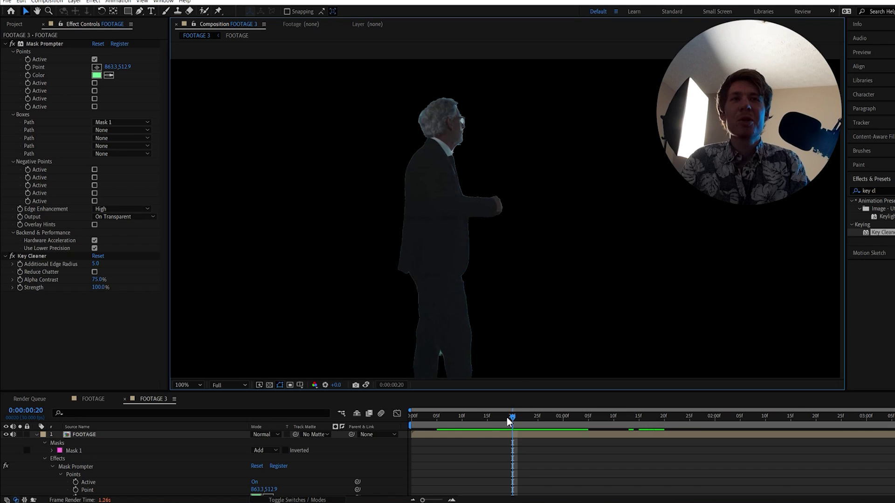
left_click(477, 416)
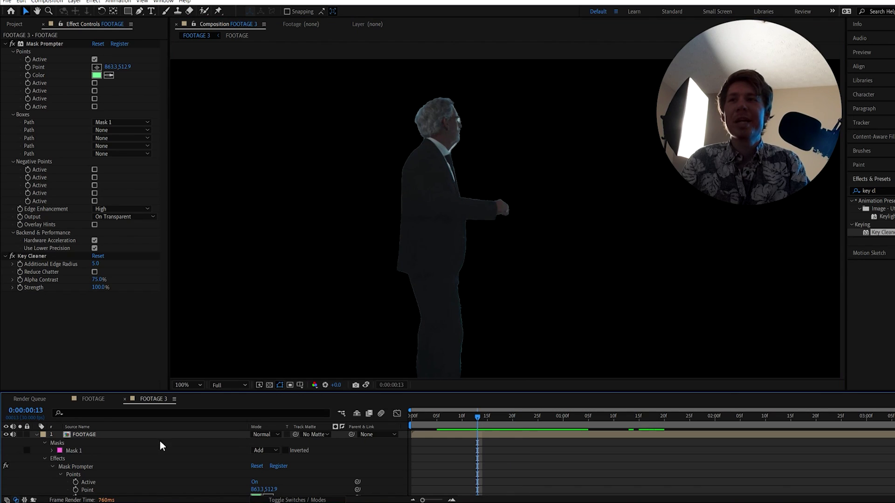
left_click(36, 434)
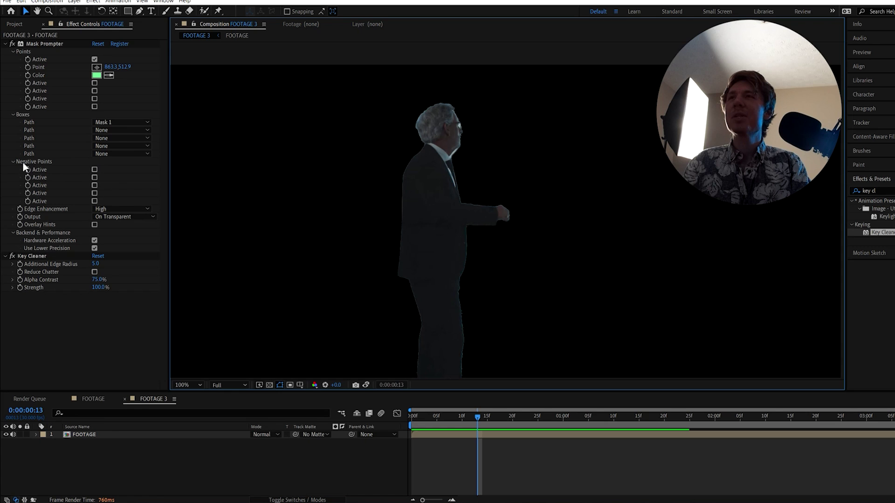
left_click(95, 170)
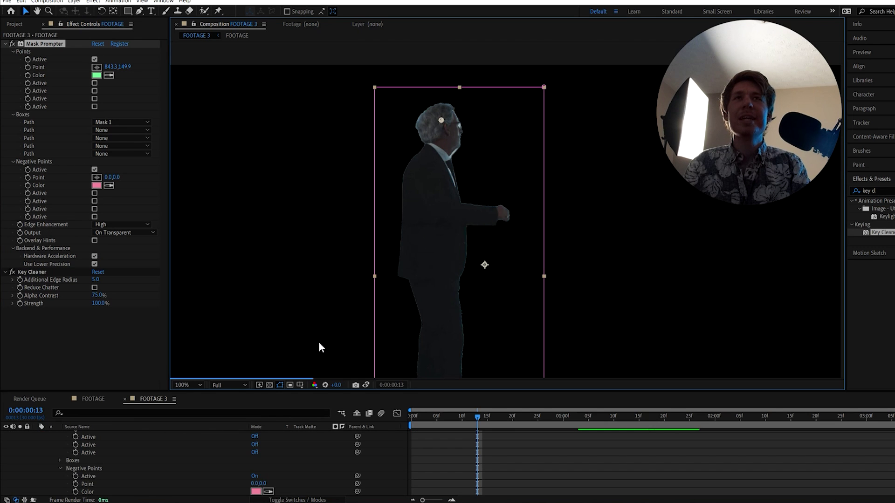
left_click(448, 104)
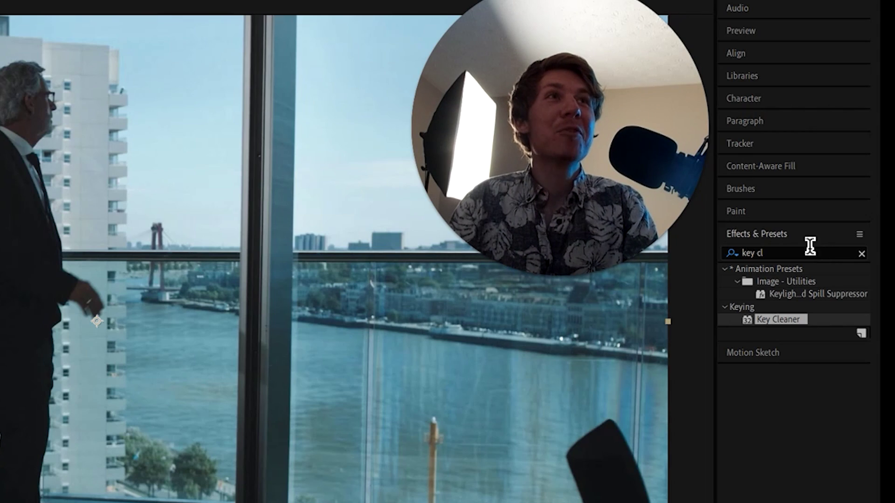
Expand the Content-Aware Fill panel in the right-hand panel stack.
left_click(759, 168)
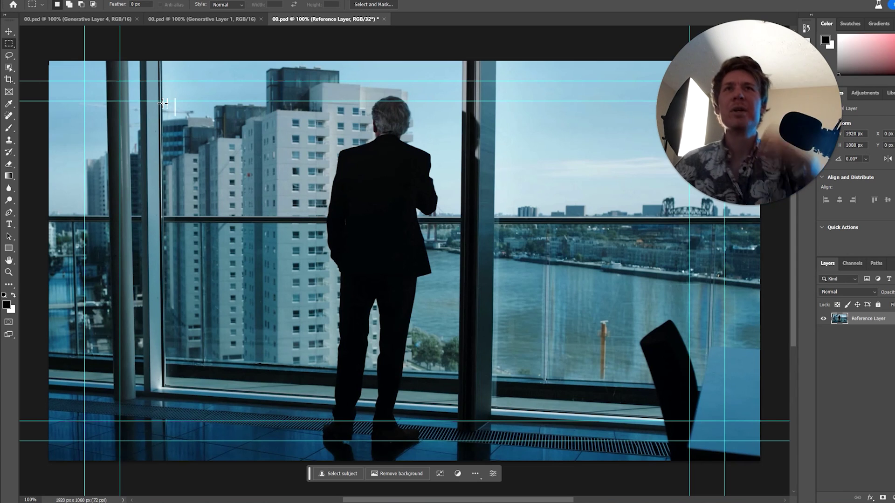
Clear the horizontal guides from the canvas and move the Creative Cloud window aside.
key("v")
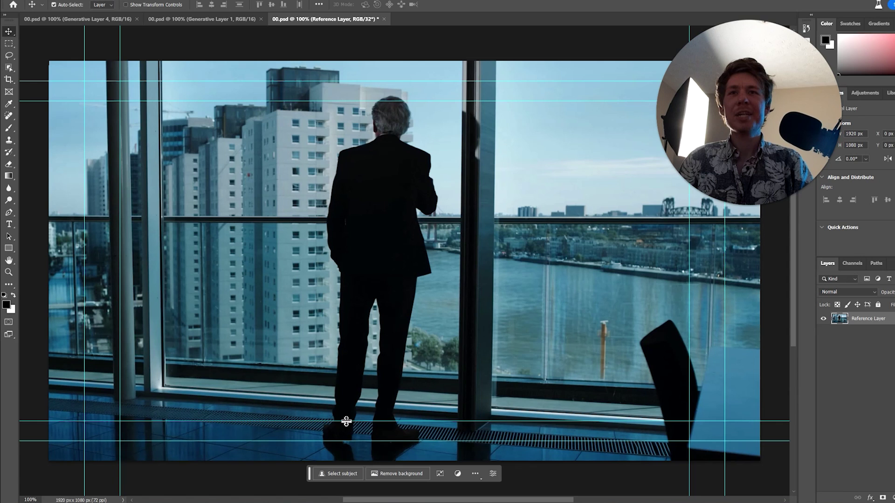
left_click_drag(309, 473, 374, 373)
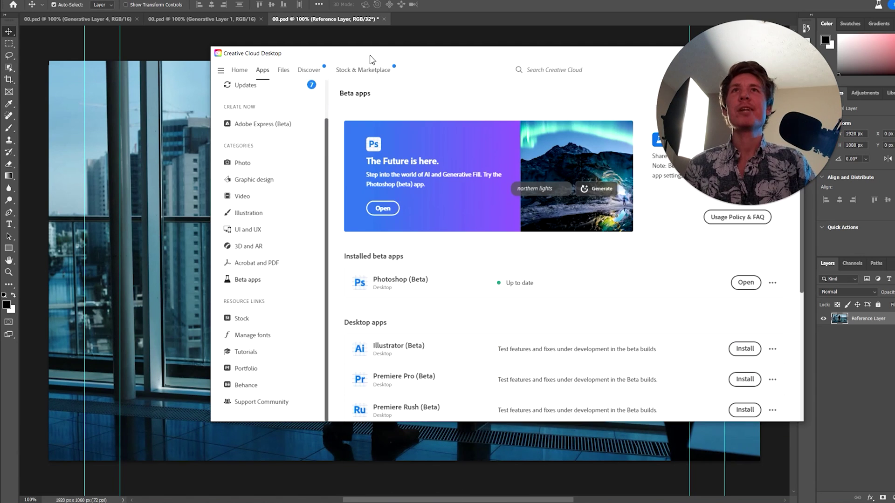
left_click_drag(372, 59, 302, 97)
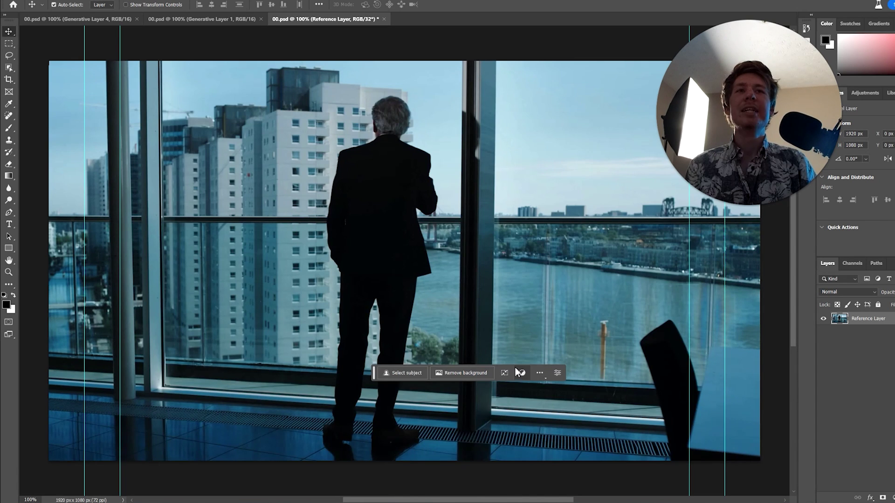
Select the man with Select Subject and expand the selection by 5 px.
left_click(405, 374)
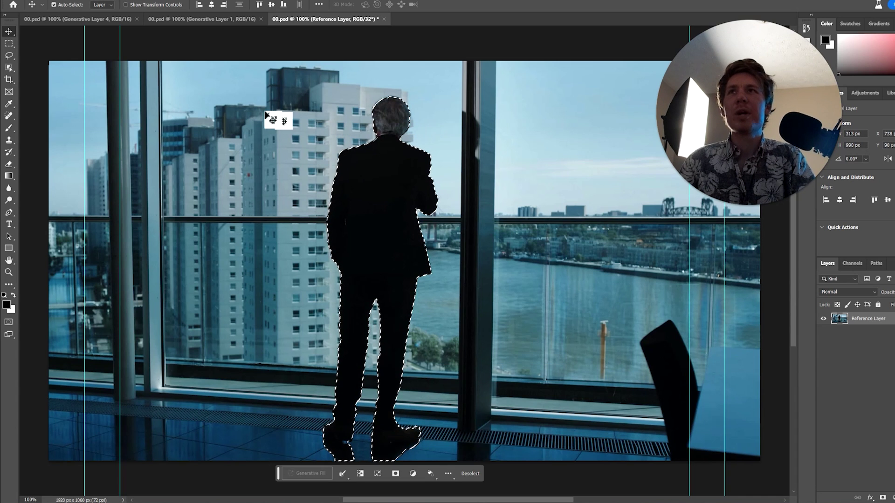
left_click_drag(279, 474, 290, 384)
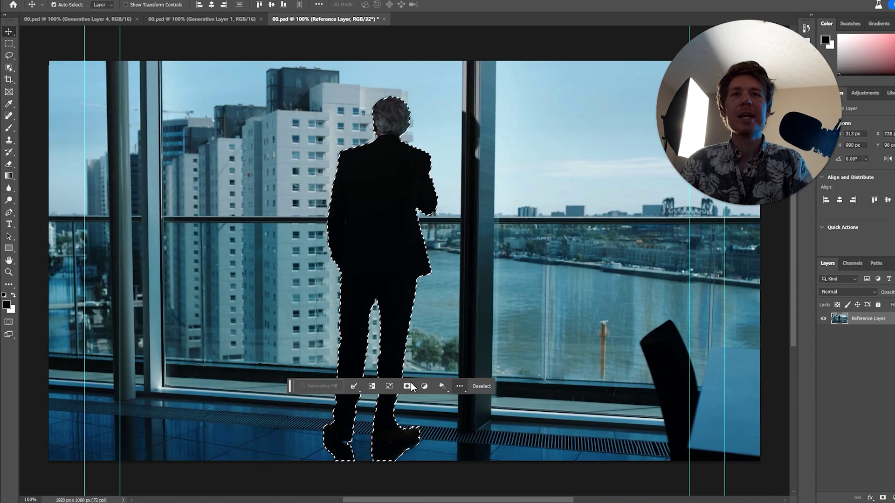
left_click(354, 386)
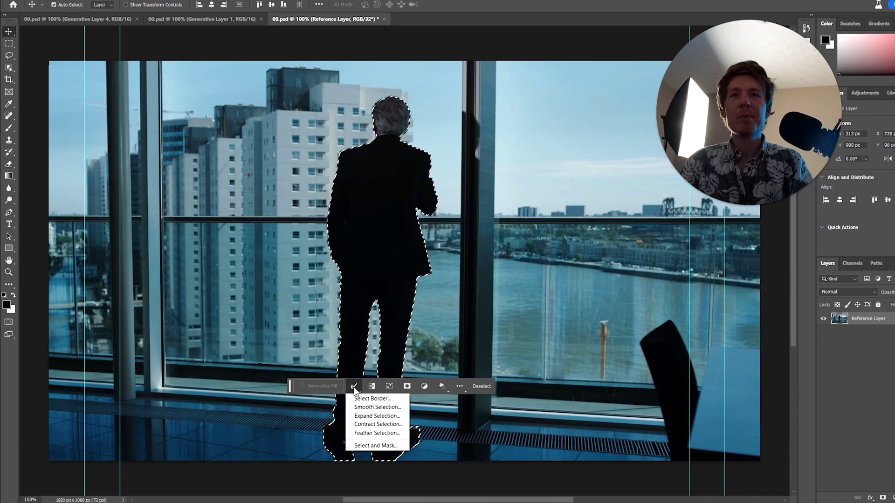
left_click(370, 416)
type("5")
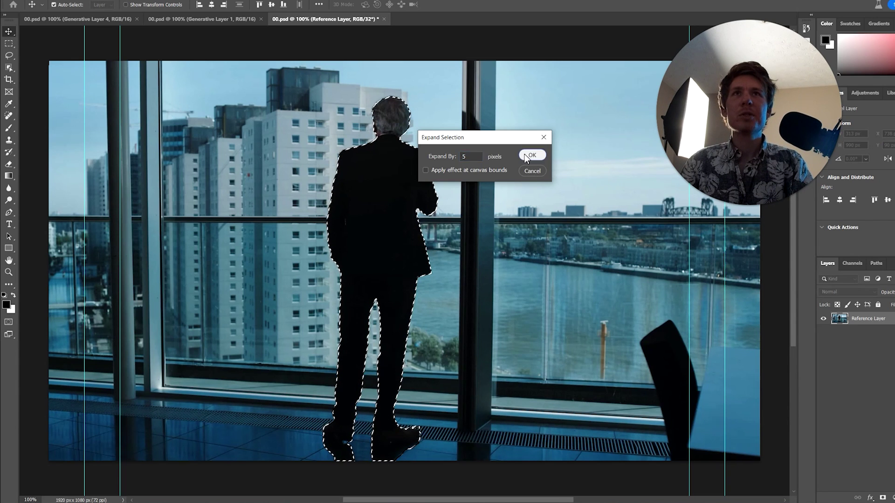
left_click(531, 155)
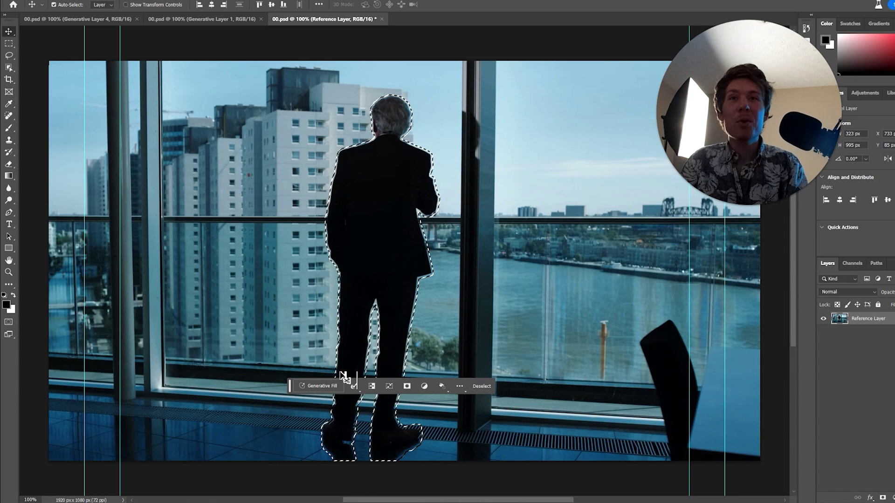
Generative Fill the selected man with the prompt 'sky scraper'.
left_click(320, 387)
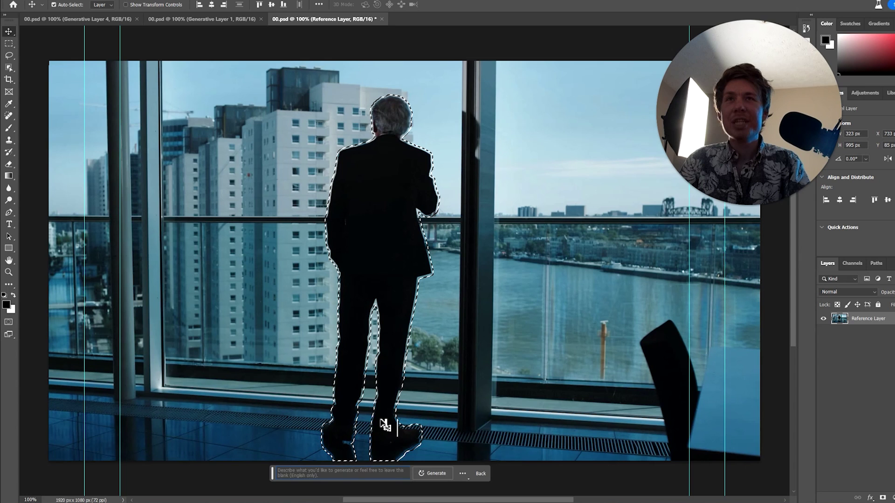
type("sky scrpa")
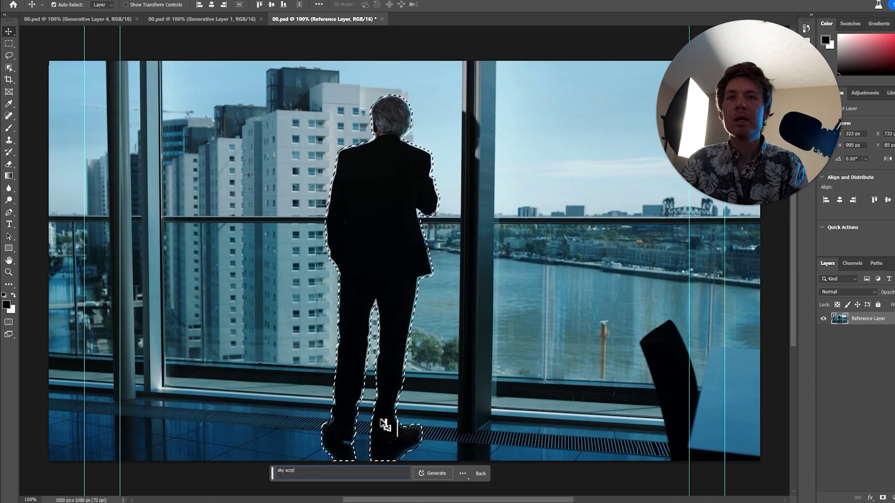
key("Return")
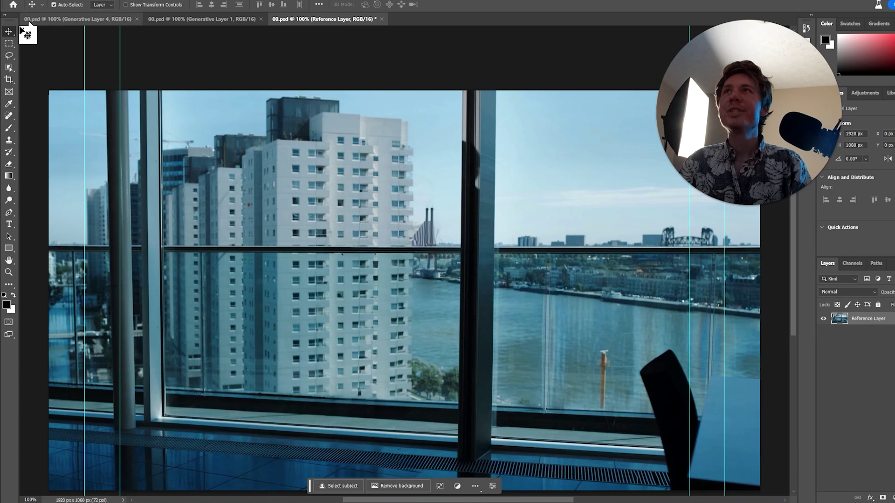
Marquee the horizontal window rail, Content-Aware Fill it, and deselect.
left_click(9, 43)
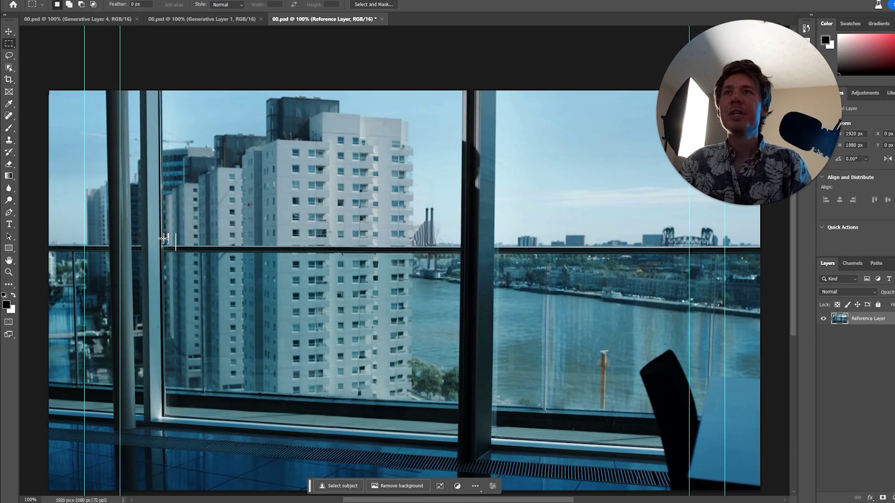
left_click_drag(165, 240, 464, 260)
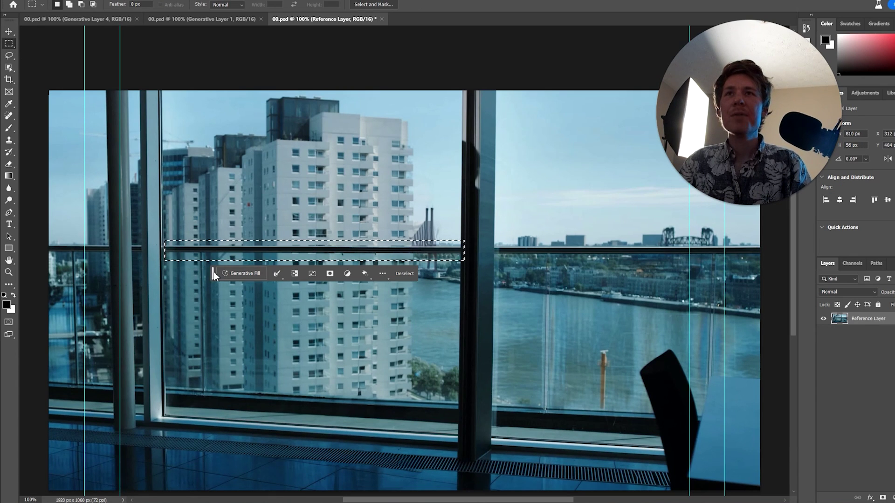
left_click(365, 274)
left_click(378, 294)
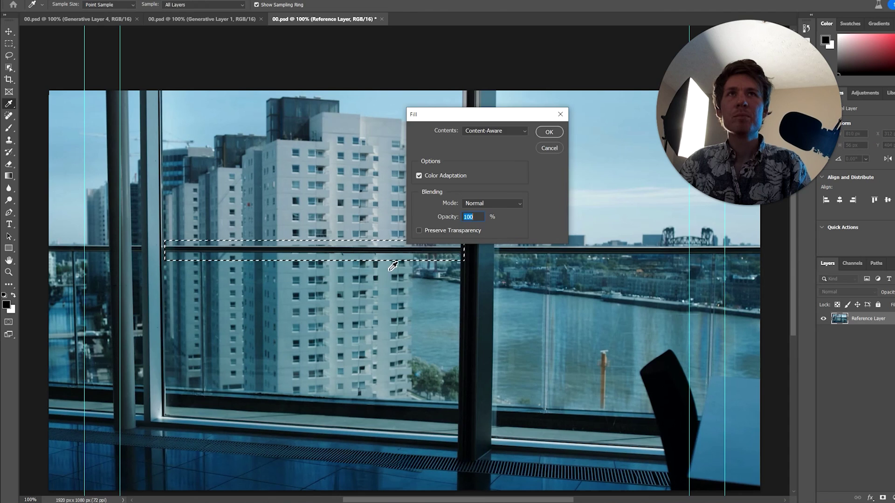
left_click(548, 133)
left_click(187, 251)
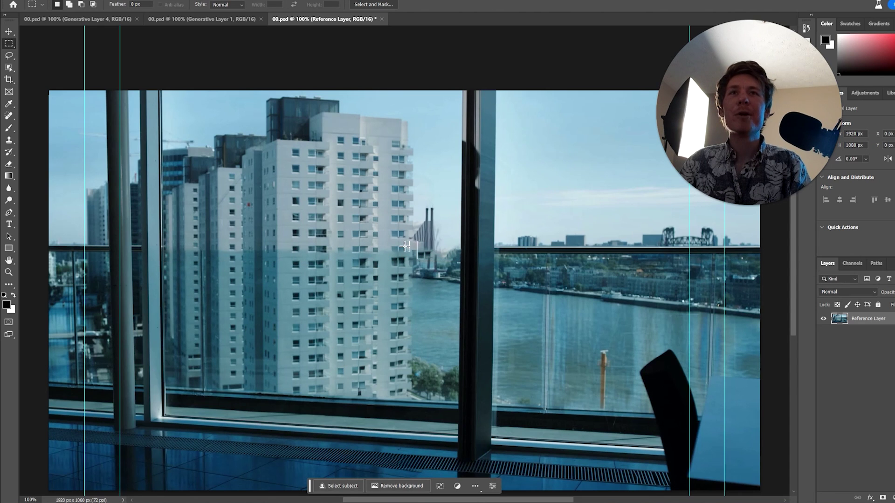
Reposition the contextual task bar up over the image.
left_click_drag(310, 486, 240, 270)
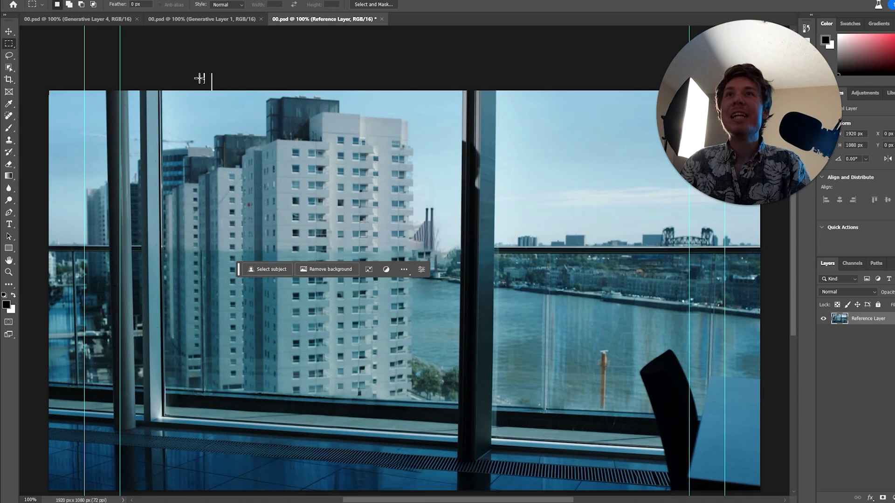
left_click_drag(239, 270, 236, 280)
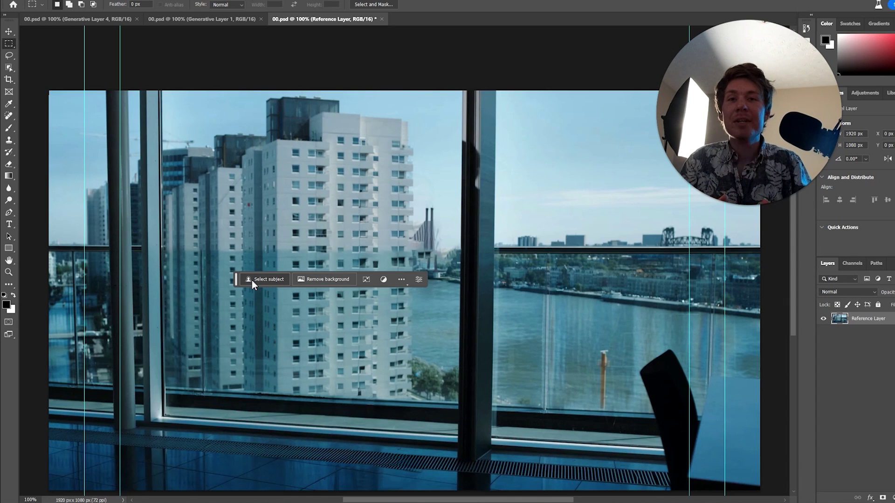
scroll(179, 133, "up", 1)
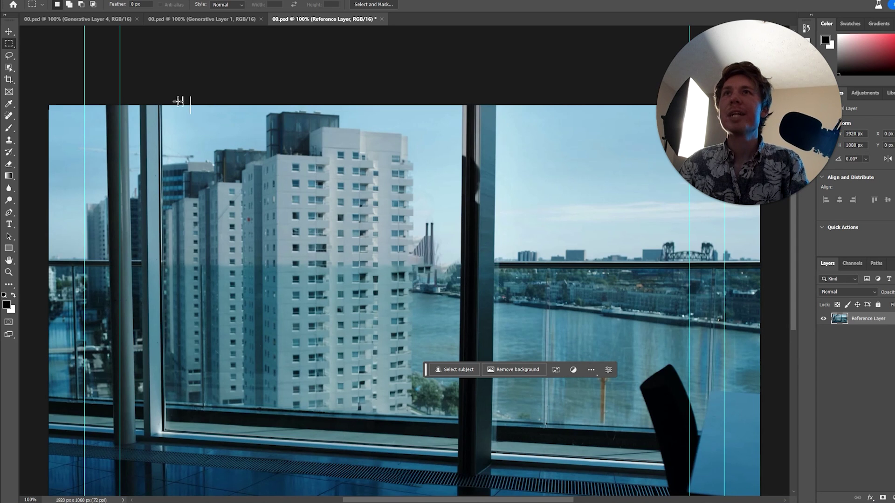
Select the left window pane and Generative Fill it with 'futuristic city'.
left_click_drag(163, 109, 441, 434)
left_click(340, 447)
type("futuristic city")
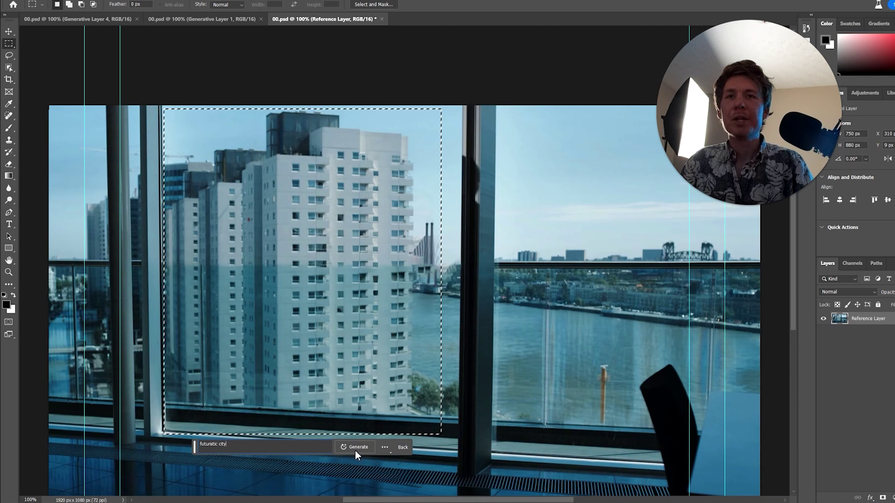
left_click(356, 447)
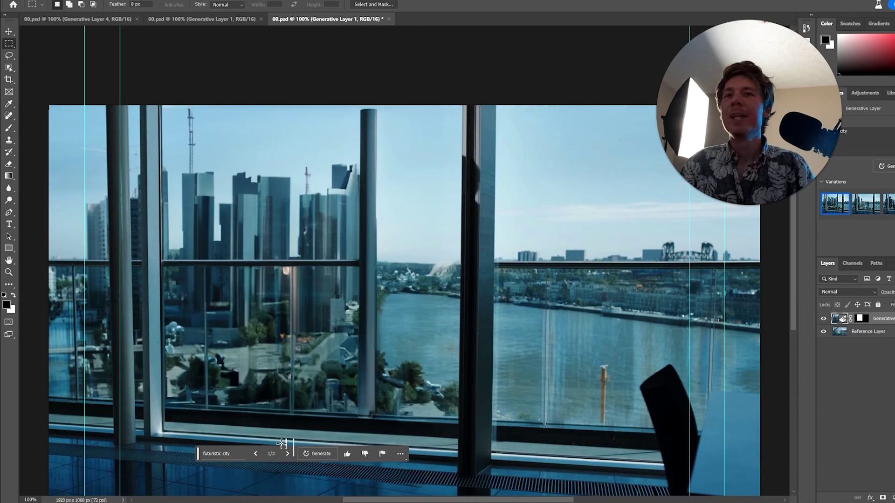
Cycle through the generated futuristic city variations.
left_click(287, 456)
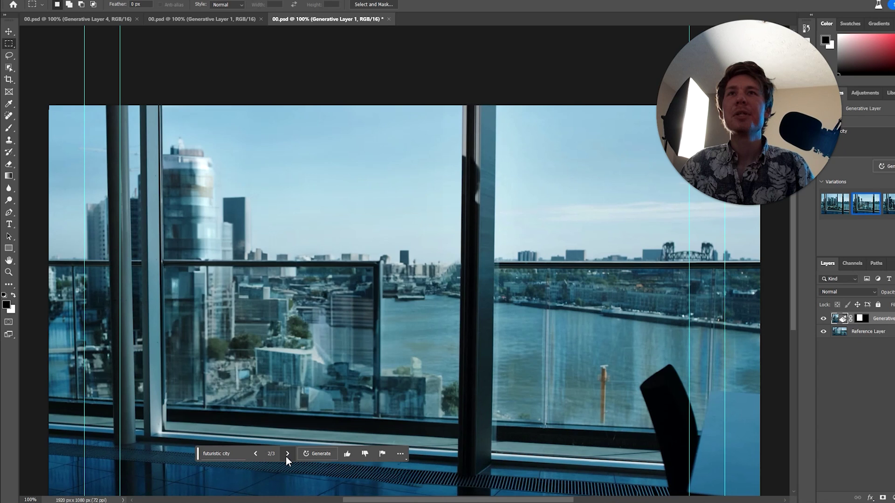
left_click(286, 457)
left_click(287, 457)
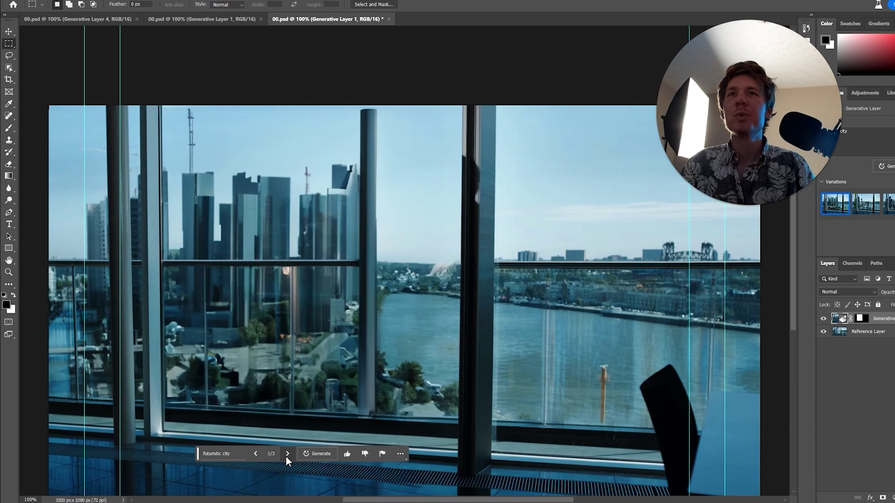
left_click(286, 457)
left_click(287, 457)
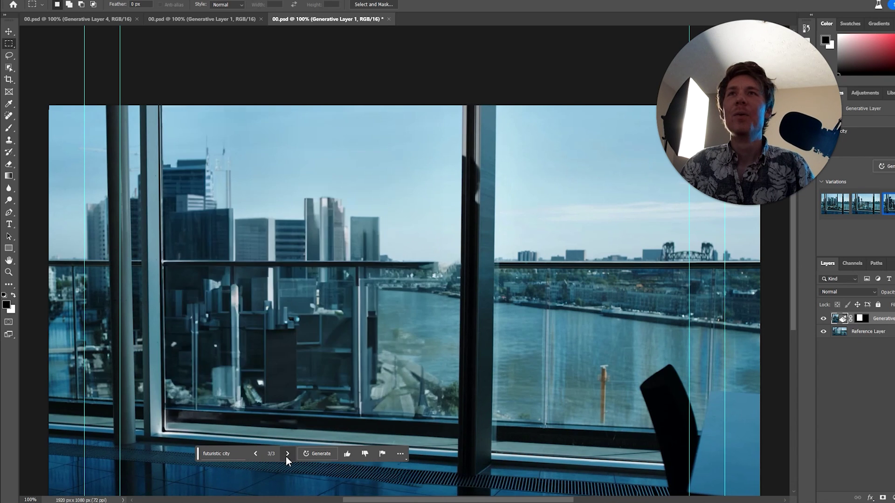
left_click(285, 455)
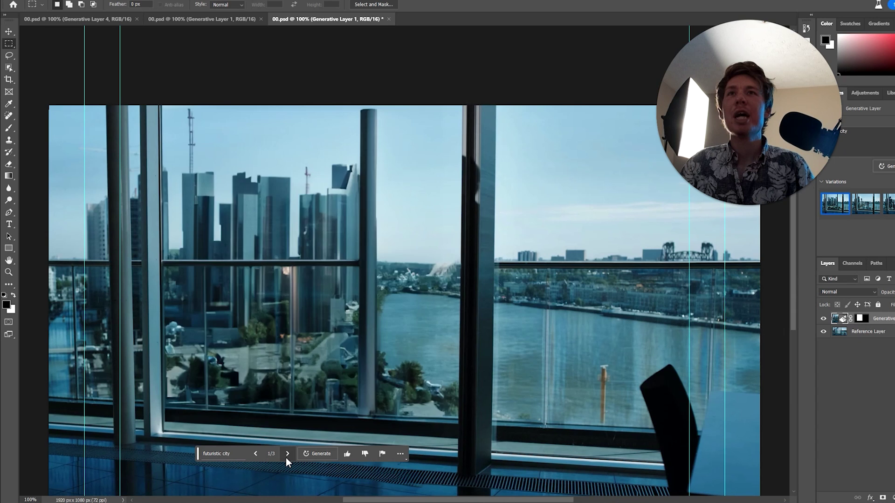
left_click(287, 457)
left_click(286, 457)
left_click(286, 457)
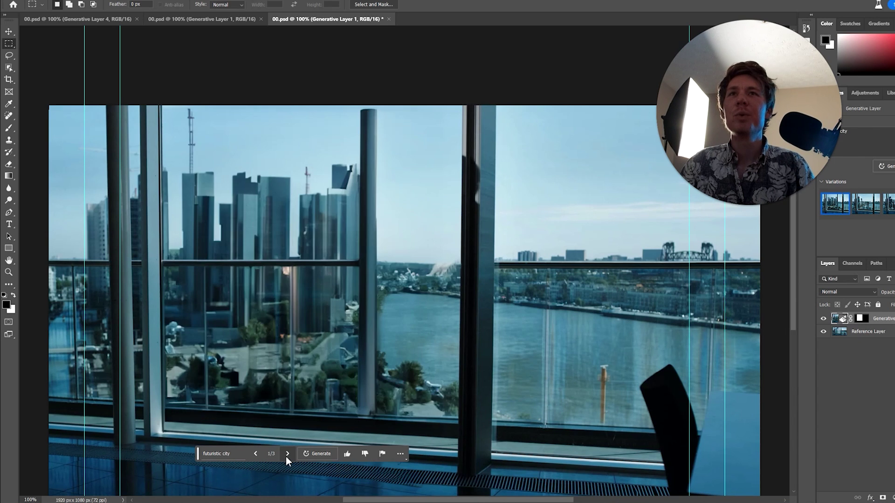
left_click(287, 455)
left_click(289, 453)
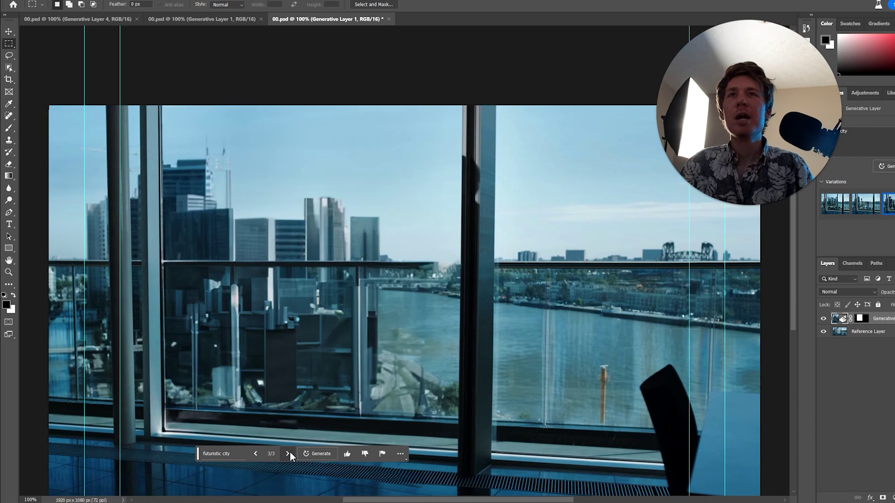
Generate a fresh set of city variations and save the file.
left_click(321, 454)
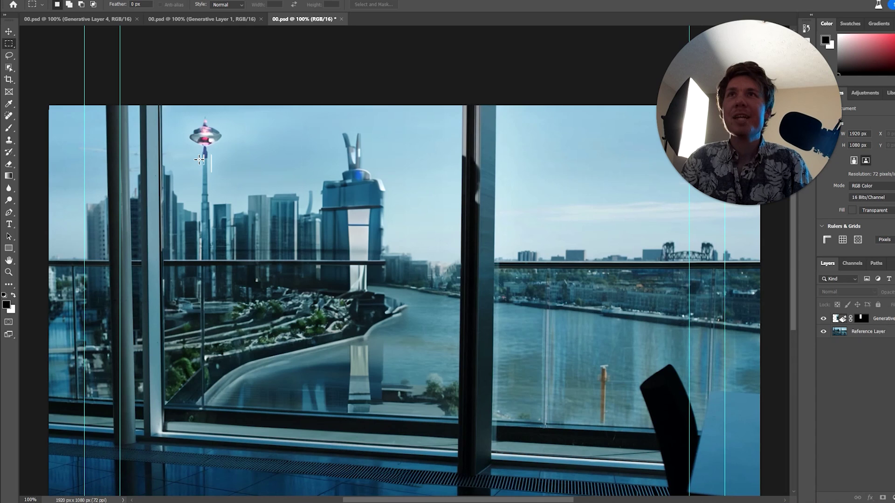
left_click(16, 4)
left_click(32, 85)
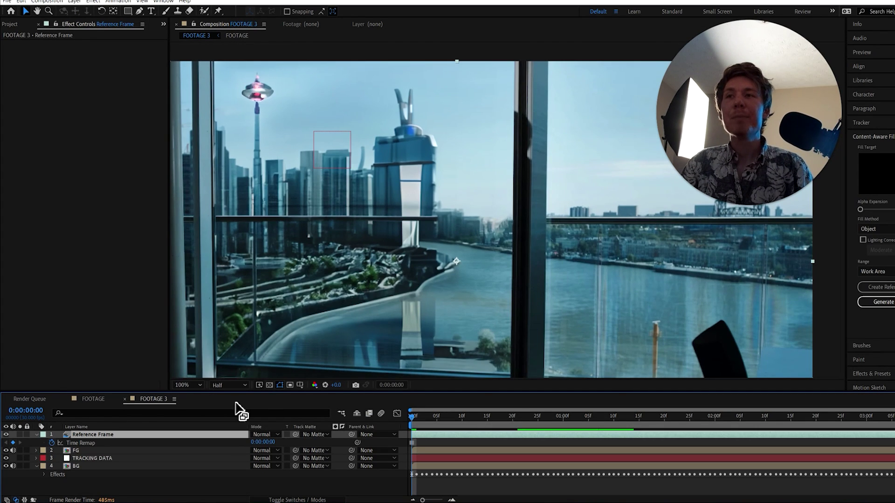
Parent Reference Frame to the TRACKING DATA layer and play back to check tracking.
left_click_drag(352, 435, 94, 458)
key("space")
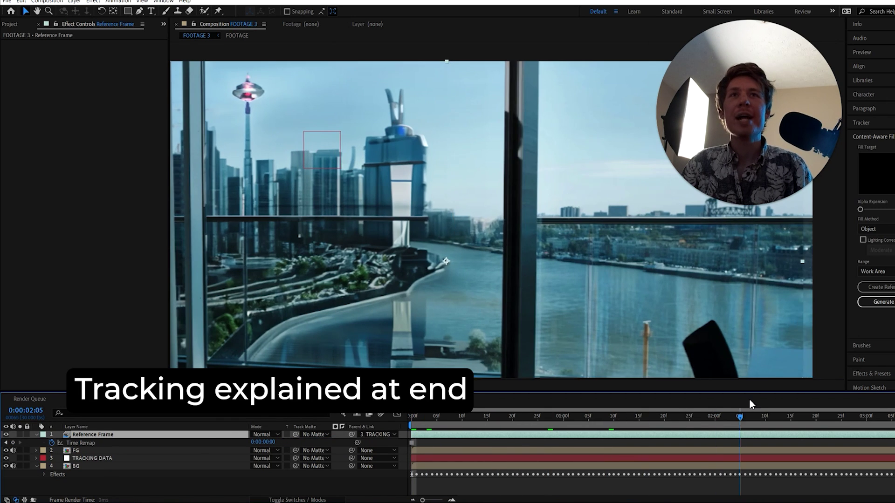
scroll(507, 231, "down", 2)
Draw a rectangle mask on Reference Frame around the new towers.
left_click(128, 11)
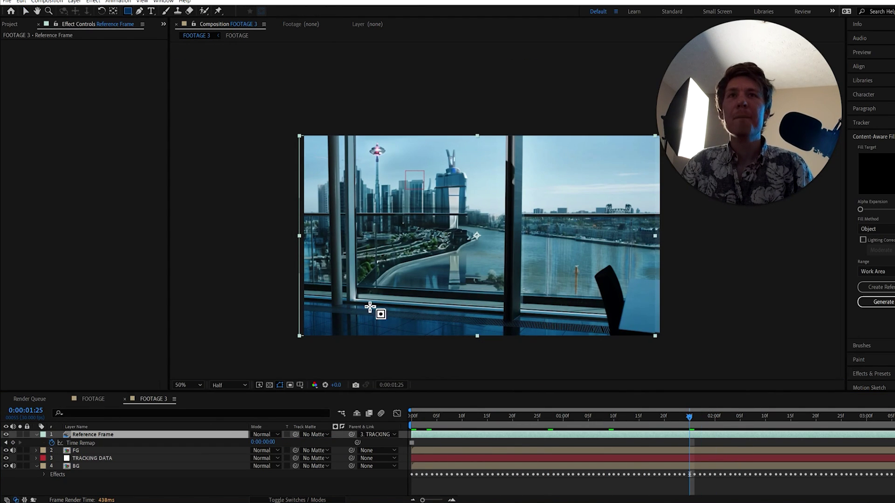
left_click_drag(362, 296, 497, 122)
key("Page_Up")
key("Page_Up")
key("Page_Up")
key("Page_Up")
key("Page_Up")
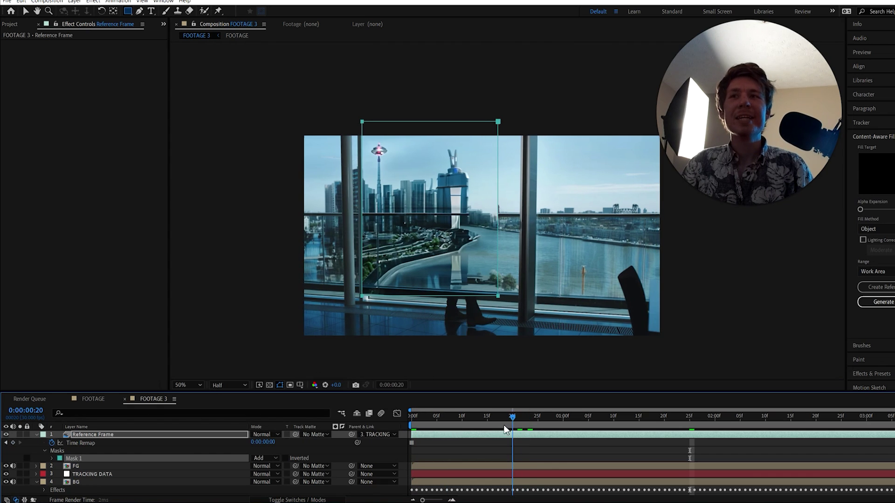
Move the FG layer above Reference Frame and scrub forward to check the result.
left_click(76, 466)
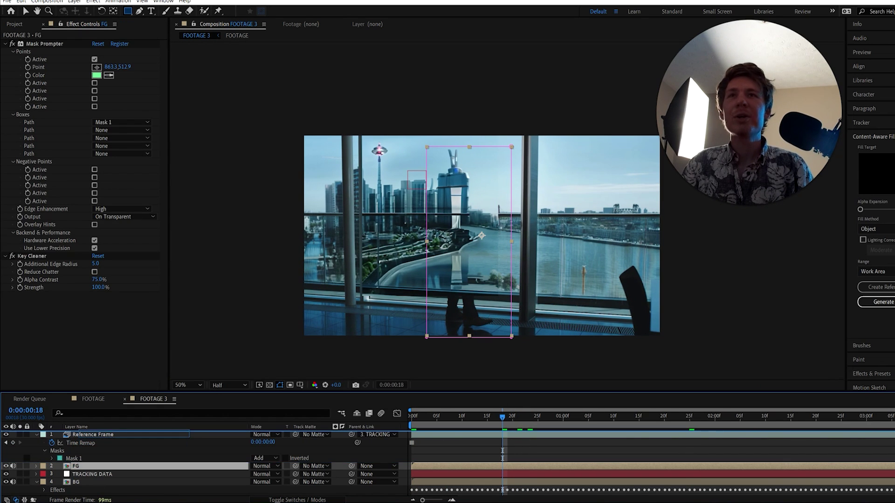
left_click_drag(73, 434, 90, 432)
scroll(454, 235, "up", 3)
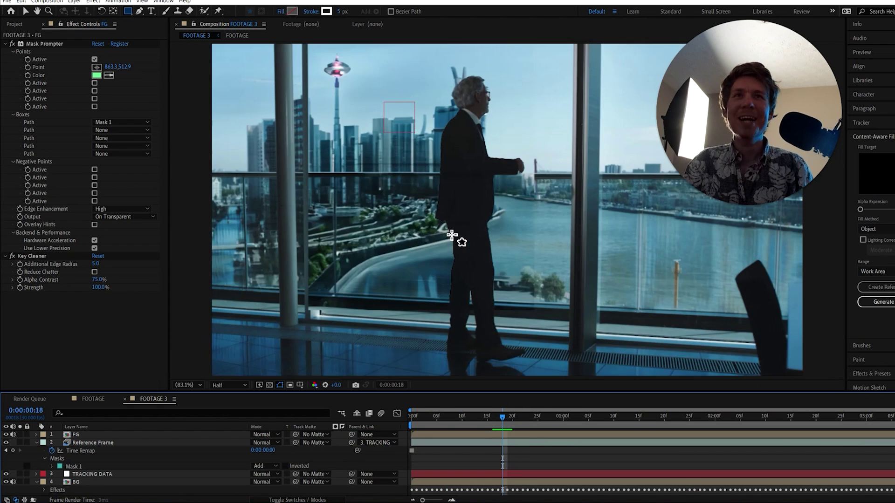
left_click_drag(509, 421, 726, 399)
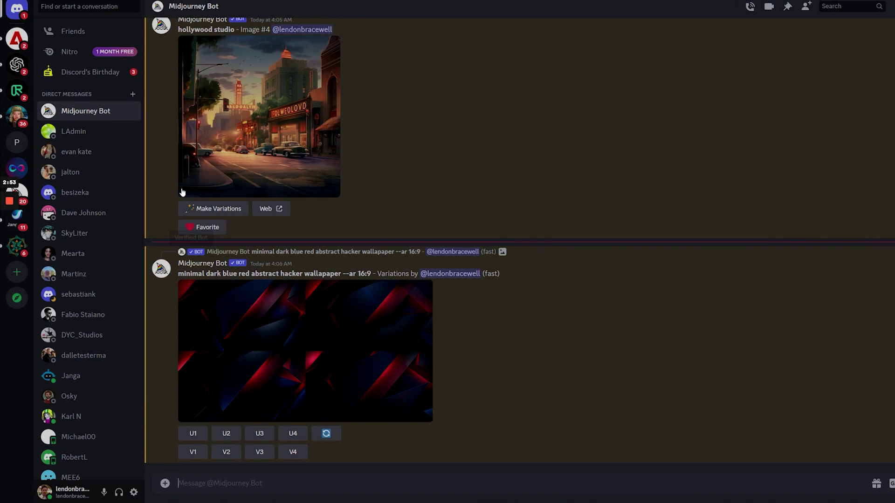
Cycle through the generated city variations and settle on the saucer-topped tower version.
scroll(396, 375, "up", 1)
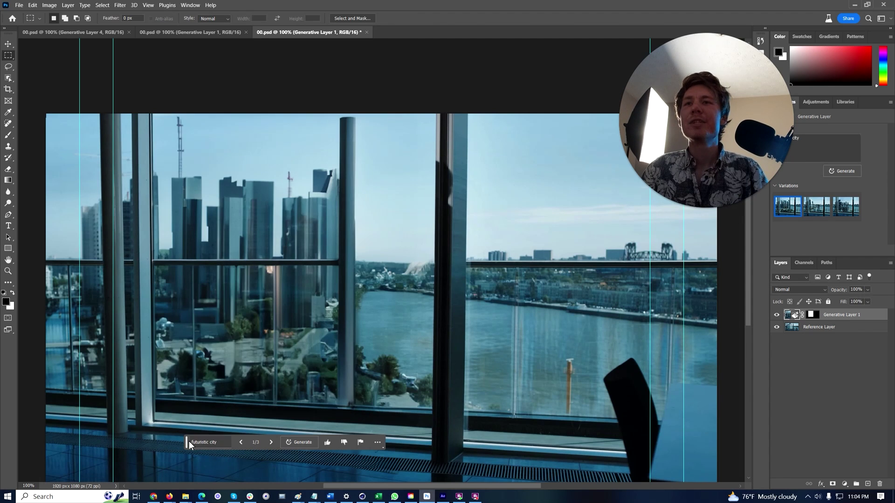
left_click(271, 442)
left_click(270, 443)
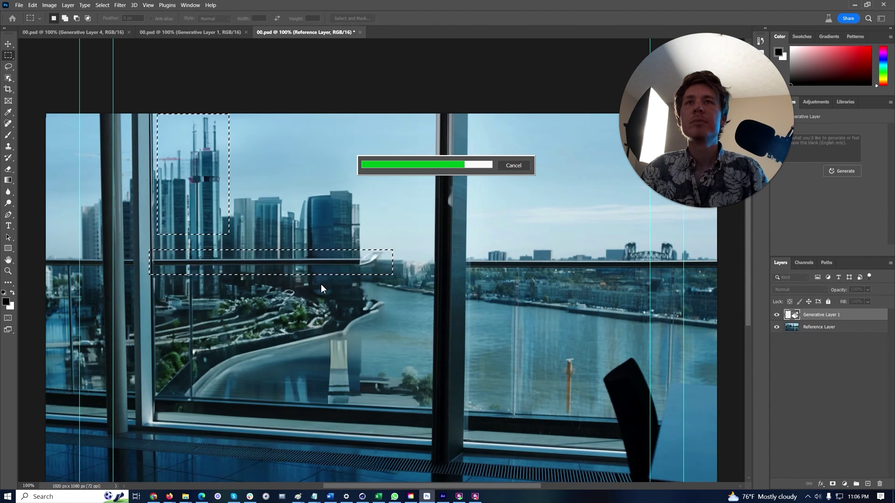
left_click(256, 292)
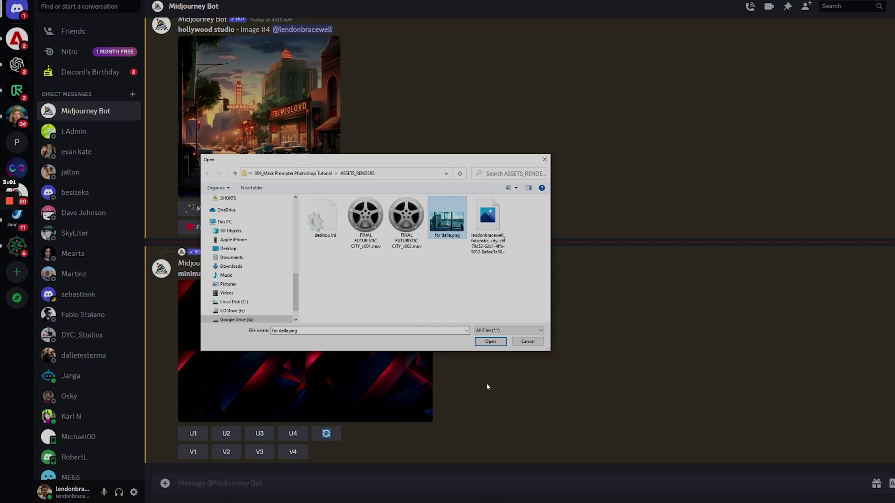
Post the window image and run /imagine with its link plus 'futuristic city --ar 16:9 --v 5'.
left_click(485, 341)
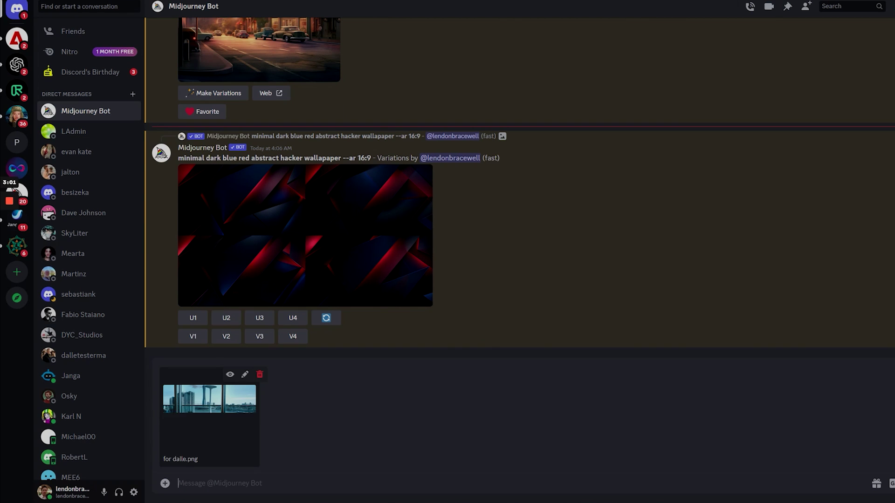
key("Return")
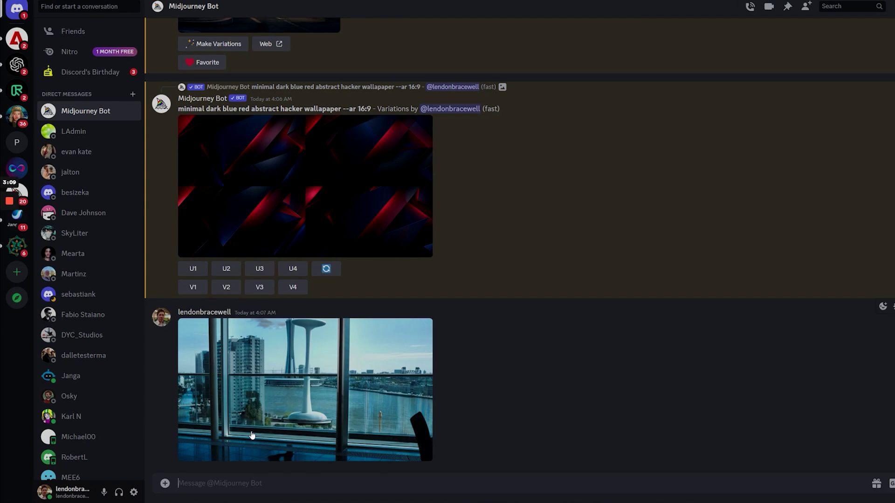
type("/ima")
key("Tab")
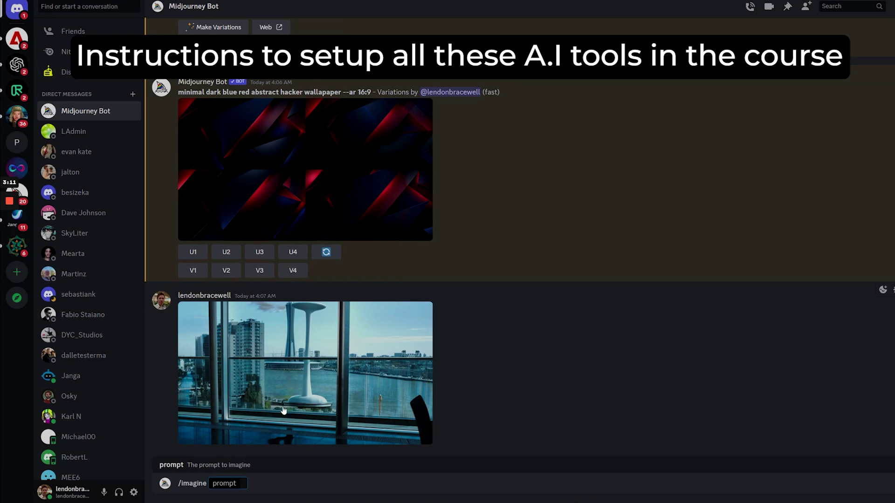
left_click_drag(242, 389, 205, 485)
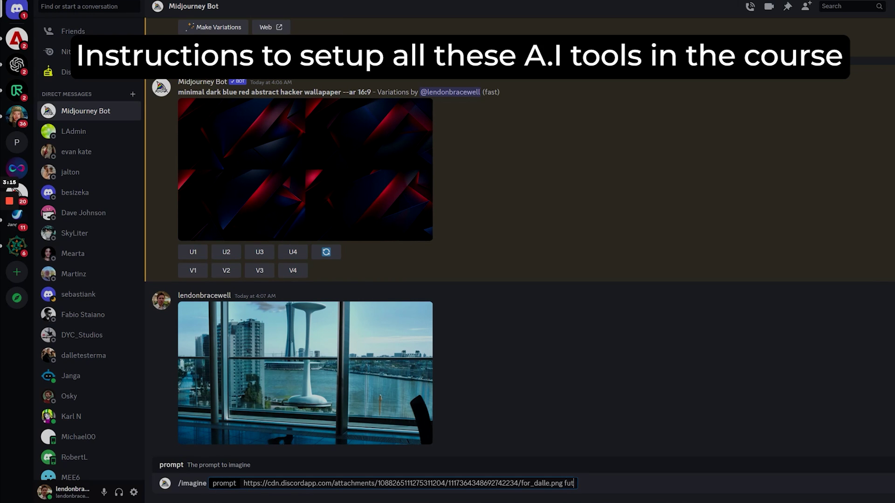
type("futuristic city --ar 16:9 --v 5")
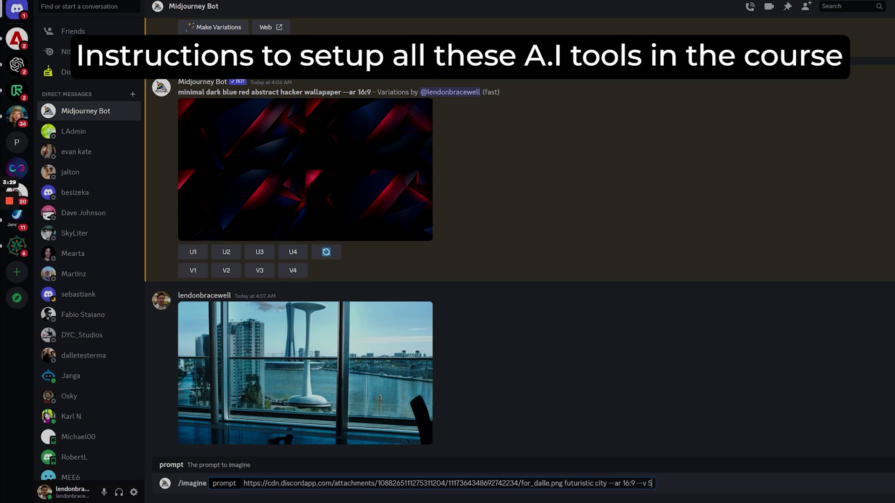
key("Return")
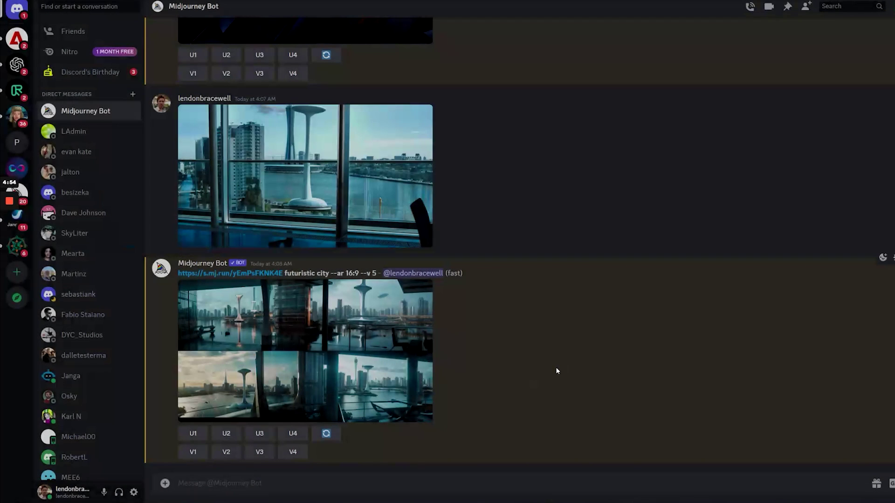
Upscale the fourth result and drag the full-size city image into the composition.
left_click(303, 434)
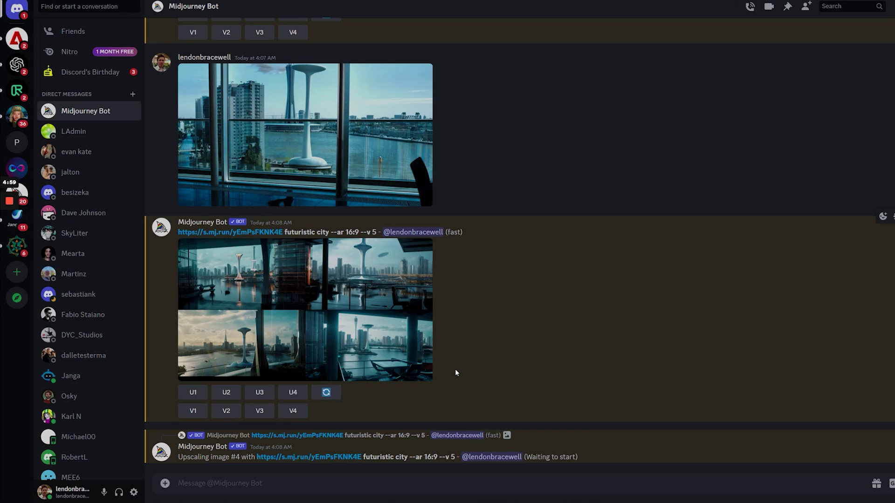
left_click(397, 339)
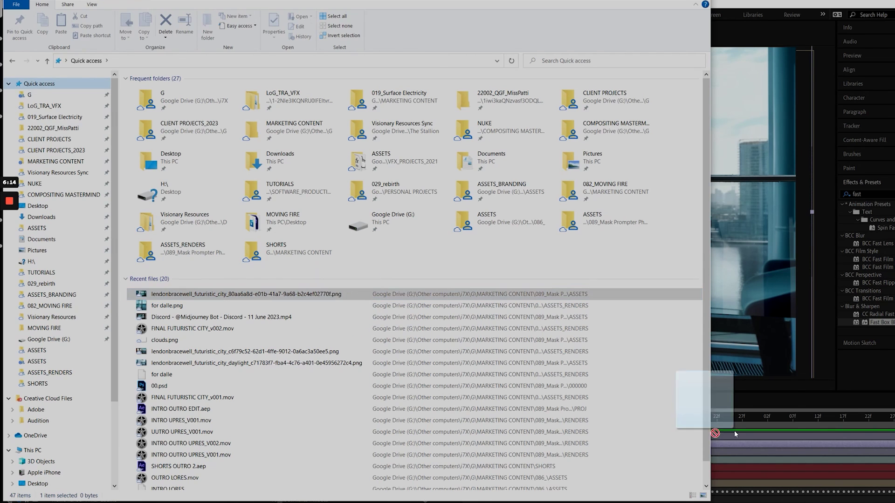
left_click_drag(734, 431, 816, 455)
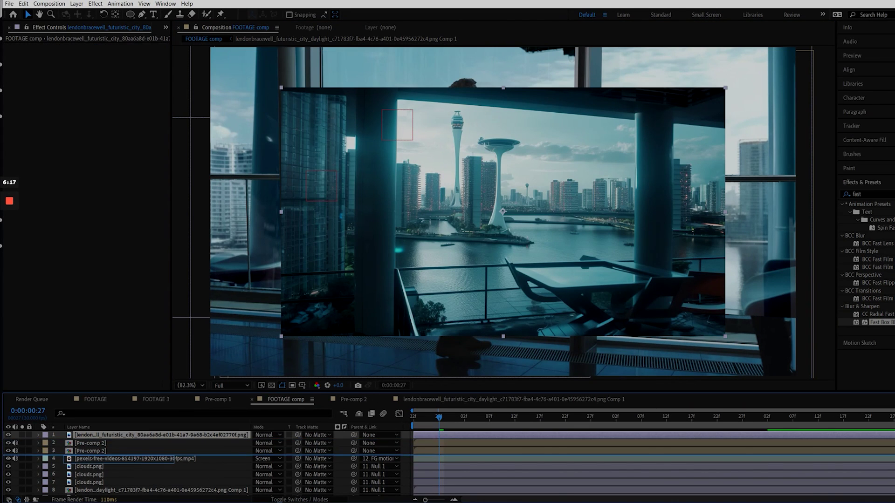
Place the city layer below the foreground, scale it to 145%, raise it about 36 px, and flip it horizontally.
left_click_drag(141, 435, 140, 459)
key("s")
left_click_drag(276, 459, 308, 457)
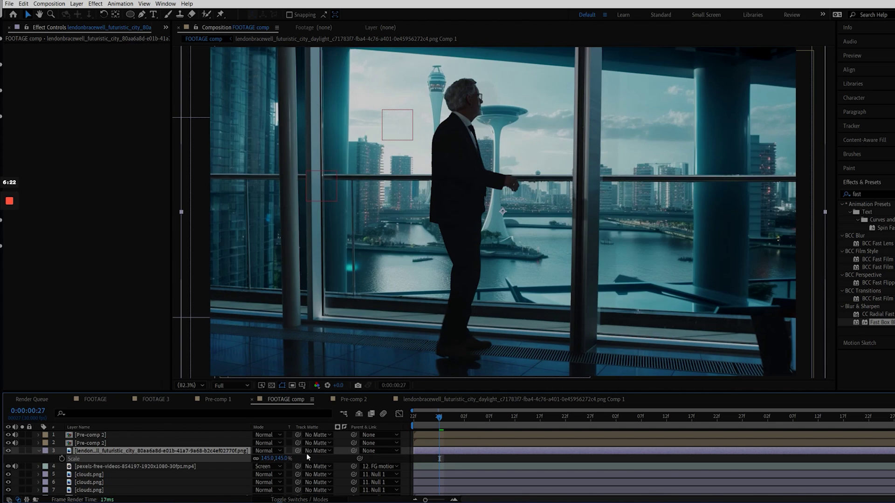
left_click_drag(575, 286, 574, 269)
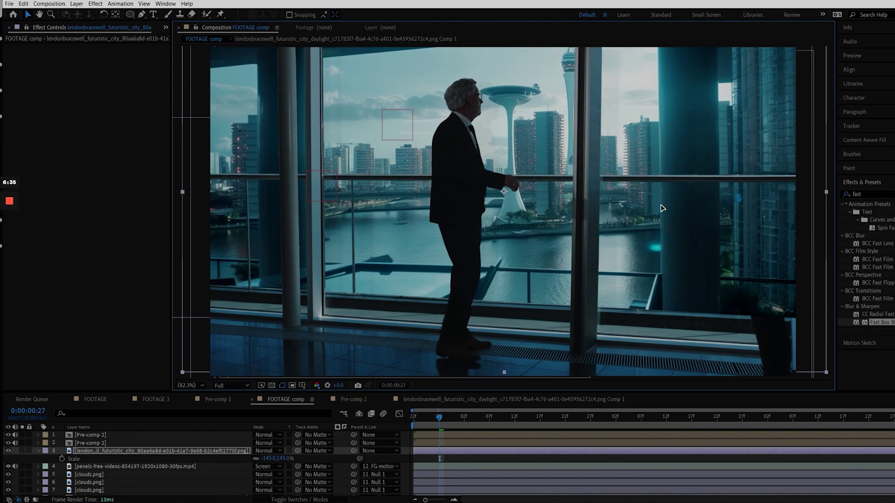
left_click_drag(661, 206, 673, 210)
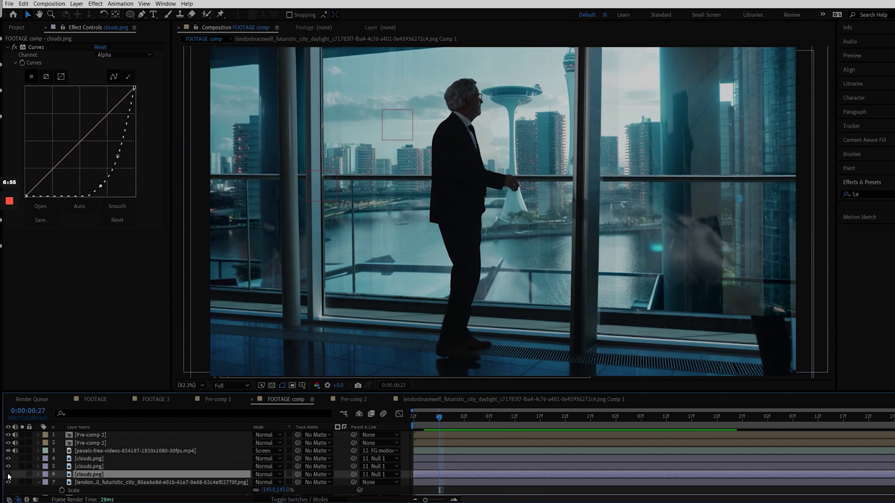
Shift the layer 4 clouds up and left and fade Pre-comp 2 to about 20% opacity.
left_click(8, 458)
left_click(8, 459)
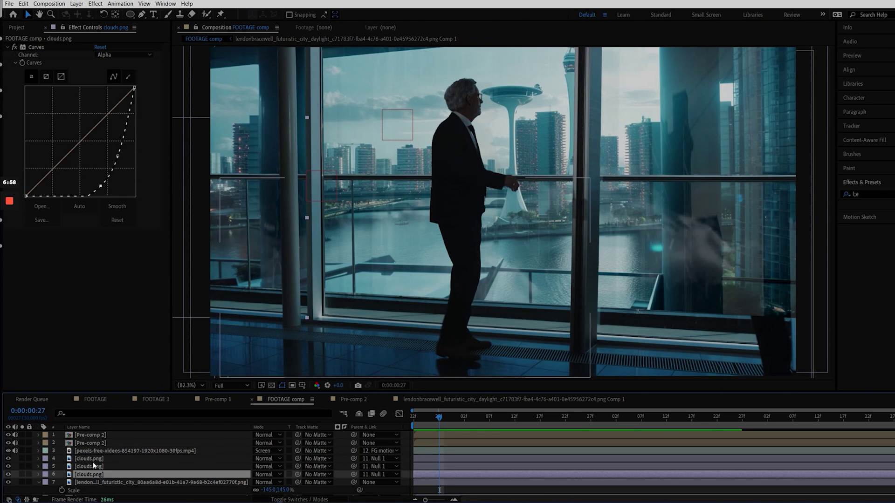
left_click(88, 458)
left_click_drag(622, 244, 575, 217)
left_click(140, 443)
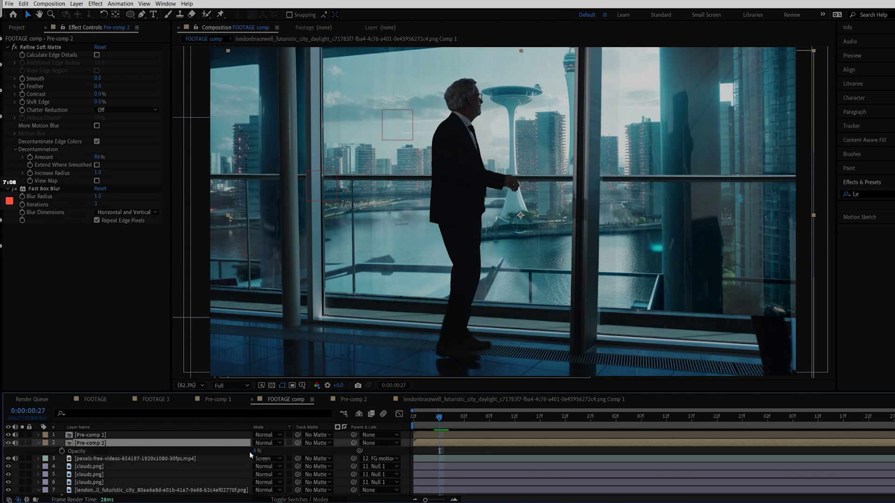
key("t")
left_click_drag(370, 434, 345, 412)
Check the street video layer on its own, then play back the composite preview.
left_click(22, 459)
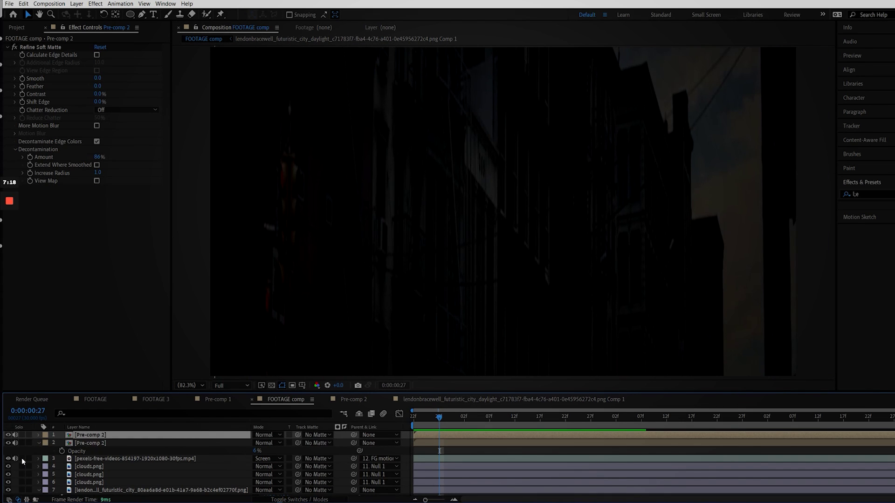
left_click(22, 459)
left_click(9, 459)
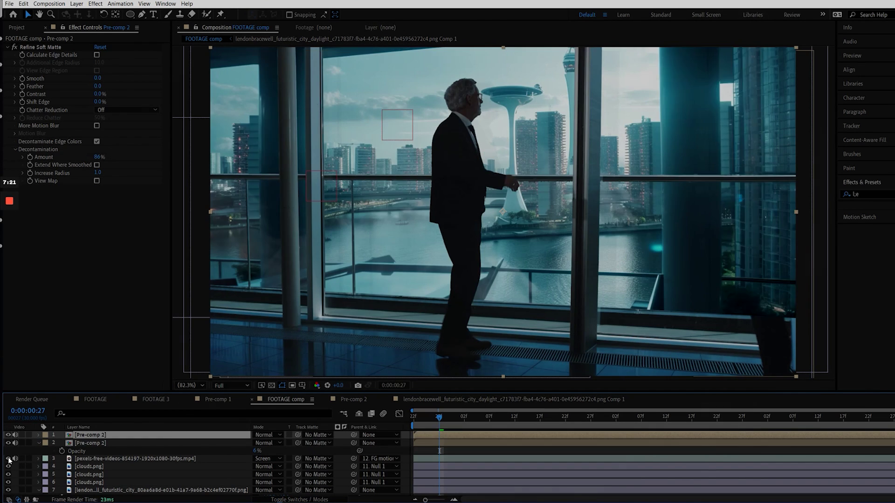
key("space")
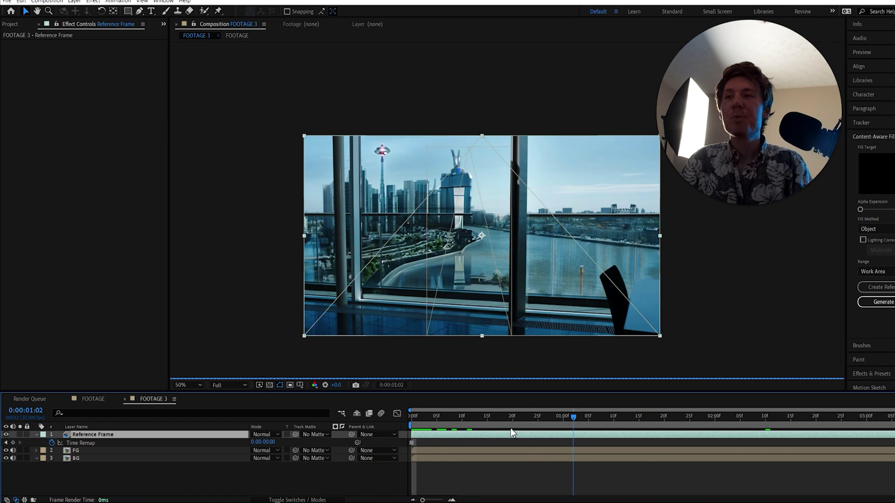
Track a patch of buildings on the BG layer forward in Mocha AE, then close Mocha.
left_click(76, 459)
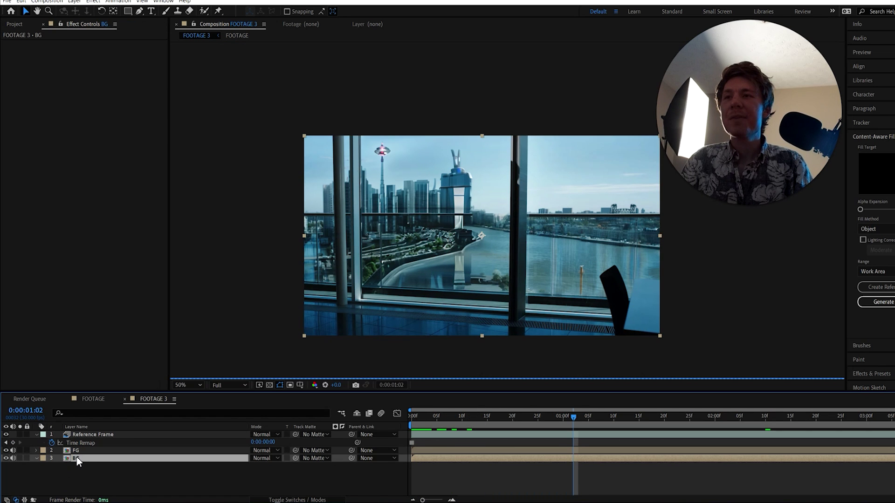
left_click(119, 1)
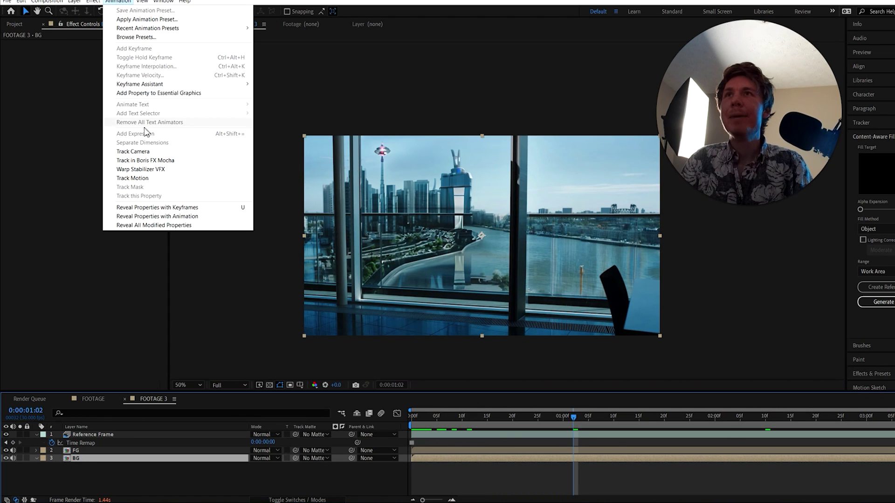
left_click(150, 160)
left_click(48, 70)
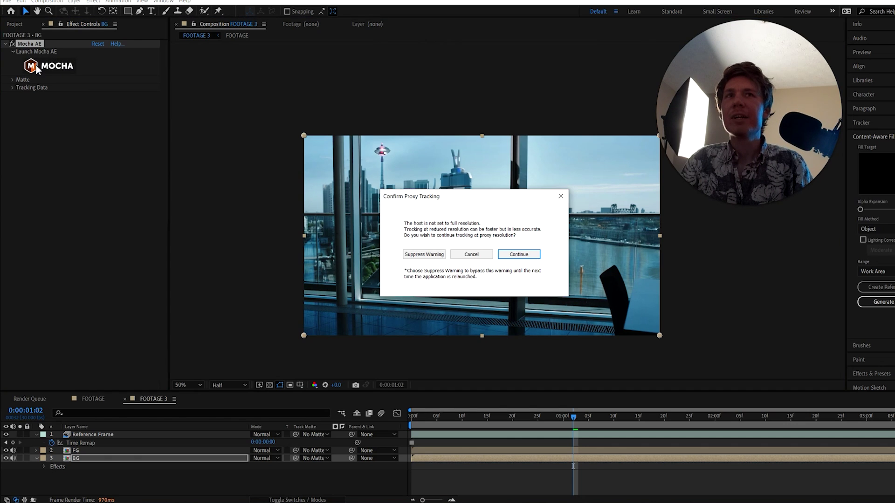
left_click(515, 255)
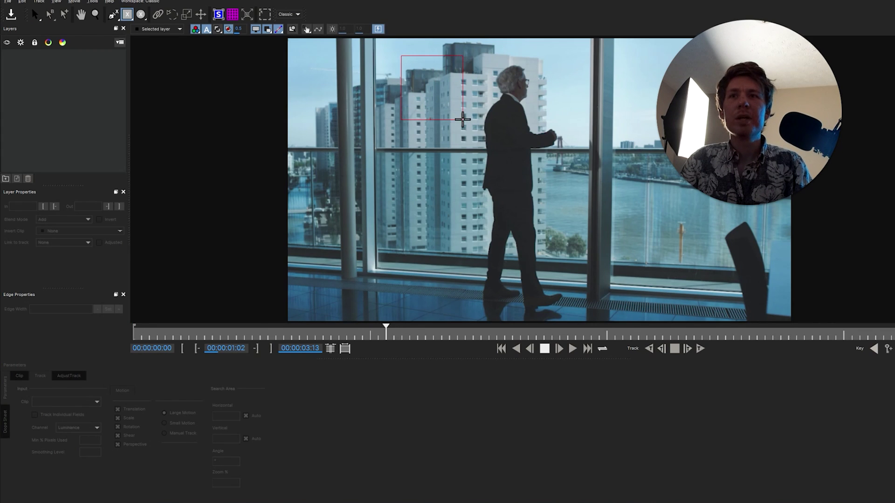
left_click_drag(462, 119, 463, 119)
left_click(687, 348)
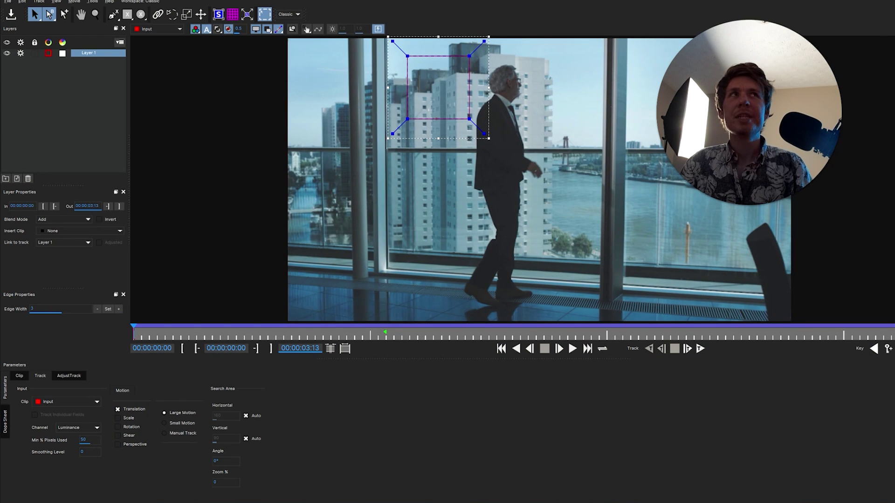
key("alt+F4")
Save the Mocha tracking changes and add a new null object layer.
left_click(600, 270)
left_click(74, 1)
mouse_move(93, 11)
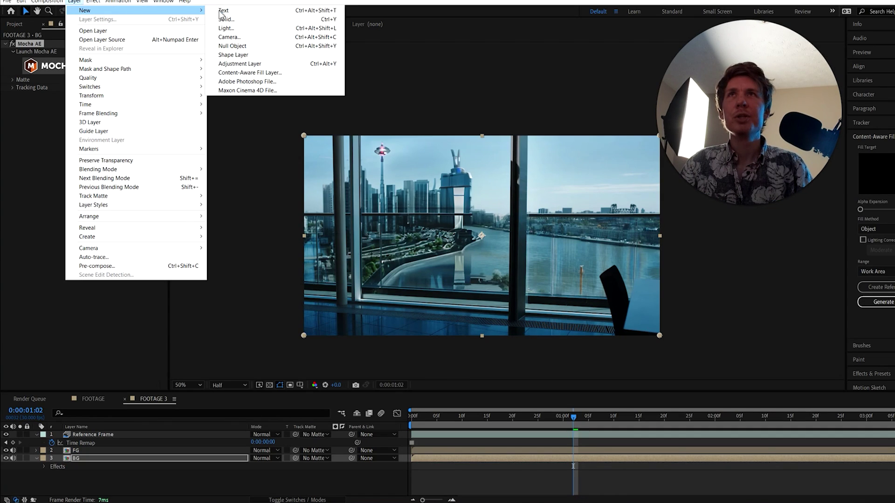
left_click(261, 43)
Create track data from BG's Mocha track and apply it as a Transform export to Null 3.
left_click(75, 467)
left_click(11, 88)
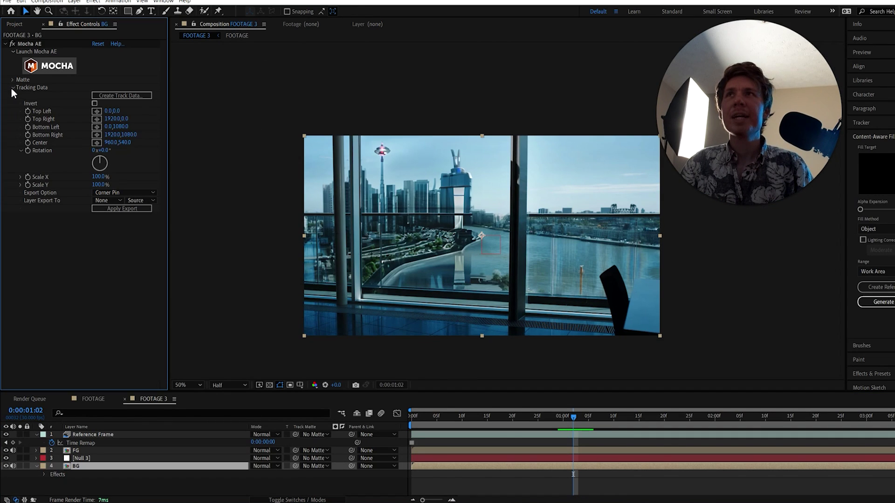
left_click(140, 97)
left_click(214, 160)
left_click(125, 192)
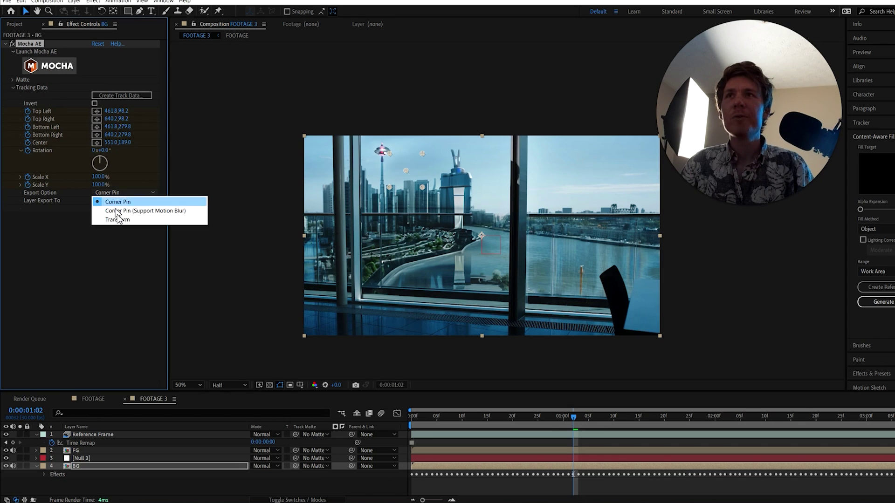
left_click(119, 241)
left_click(107, 201)
left_click(117, 239)
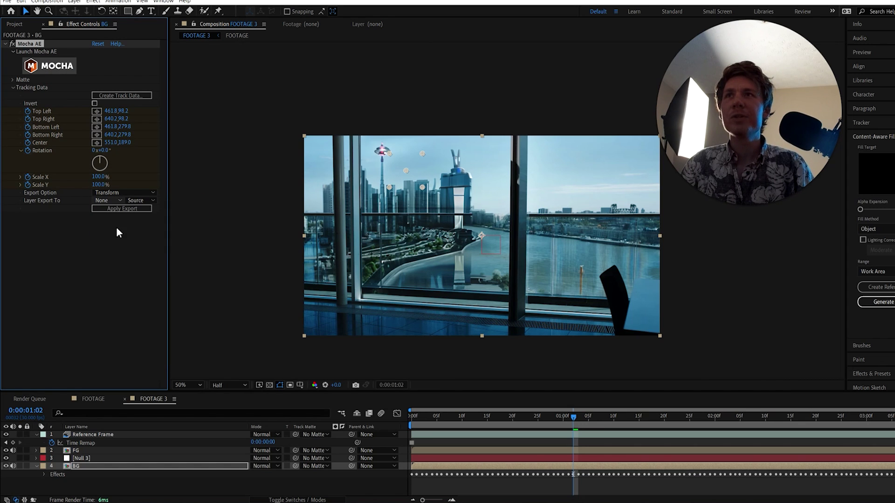
left_click(119, 208)
Rename the null layer to 'TRACKING DATA'.
left_click(88, 458)
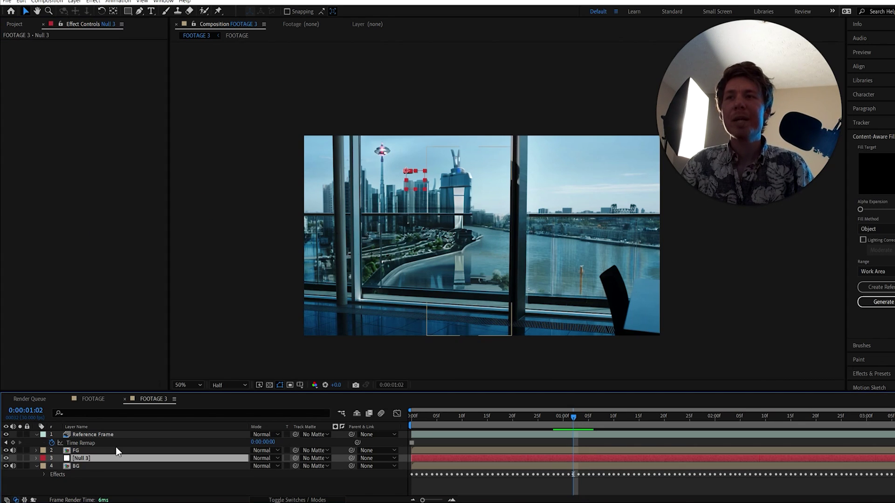
key("Return")
type("TRACKING DA")
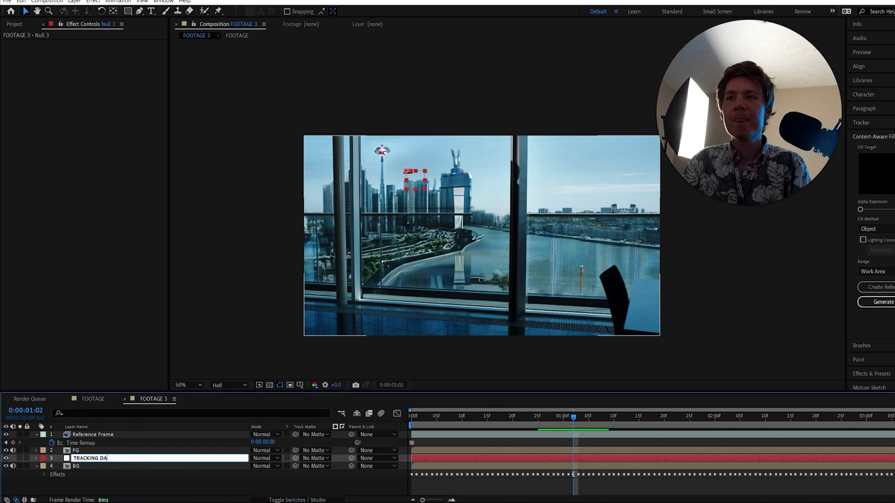
type("TA")
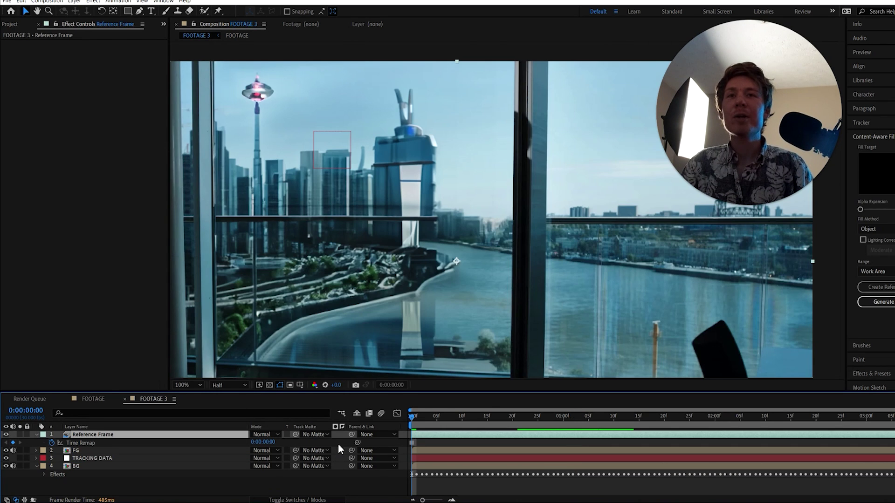
Parent Reference Frame to the TRACKING DATA null and scrub to preview the tracked motion.
left_click_drag(352, 434, 93, 458)
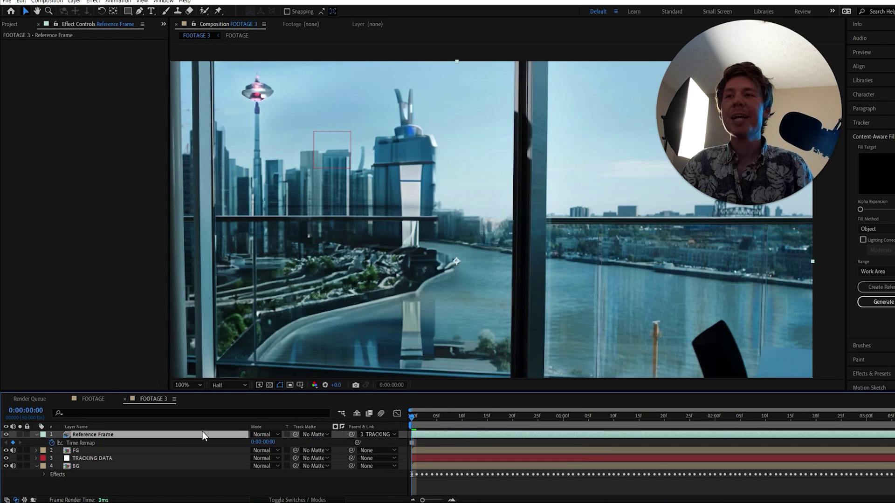
left_click_drag(439, 428, 689, 416)
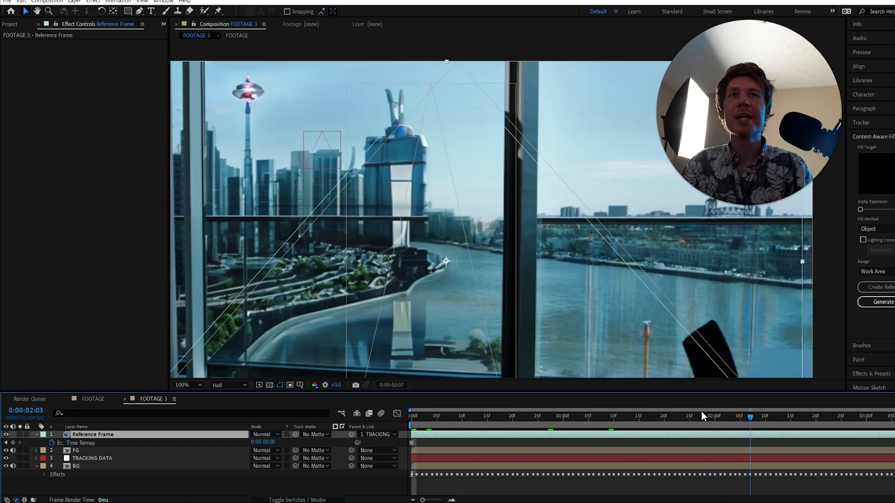
scroll(508, 231, "down", 2)
Draw a rectangular mask over the centre of Reference Frame and check it at frame 0:00:00:18.
key("q")
left_click_drag(364, 122, 501, 296)
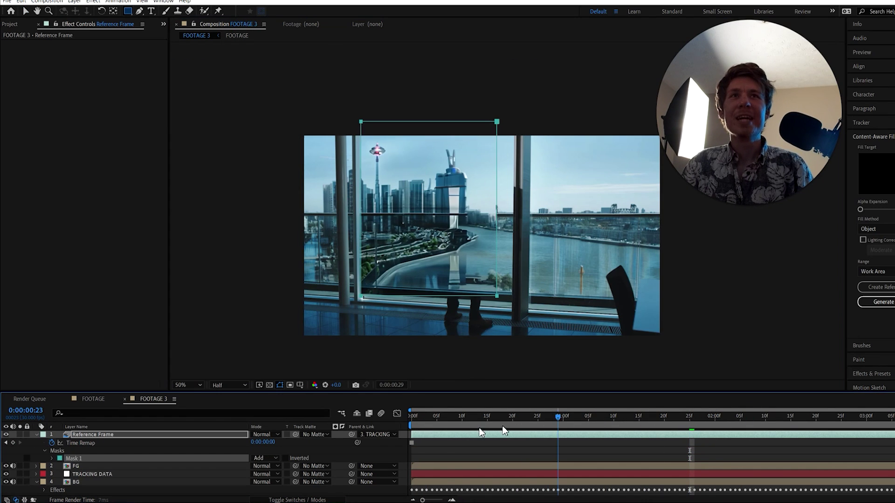
key("Home")
left_click(502, 419)
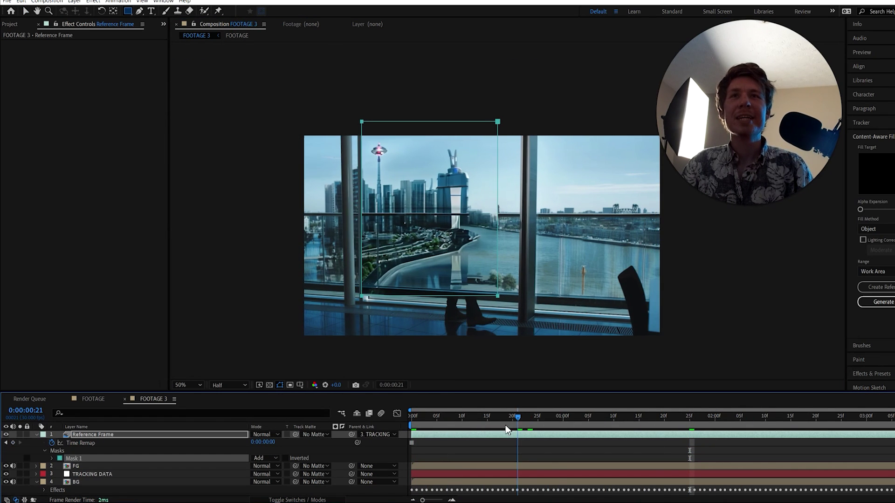
left_click(75, 466)
Stack FG above Reference Frame and widen the Reference Frame mask by pulling its left edge outward.
left_click_drag(78, 434, 90, 433)
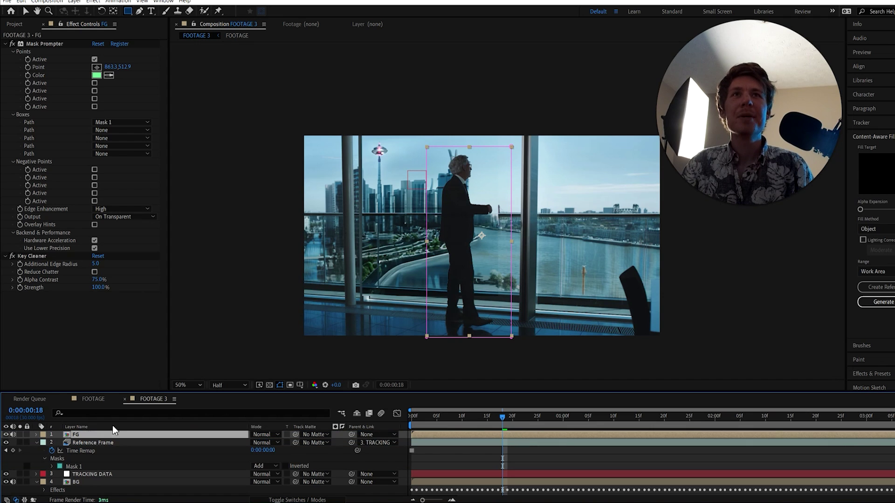
key("shift+slash")
key("space")
key("space")
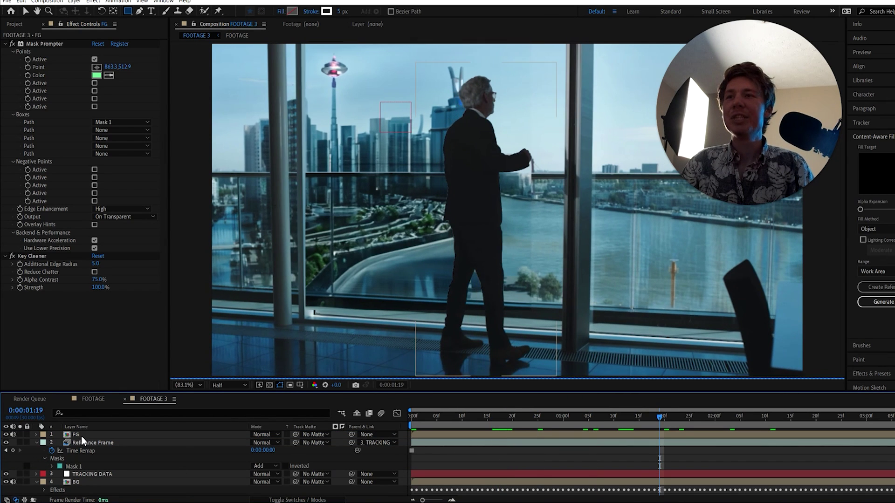
left_click(81, 443)
left_click(26, 11)
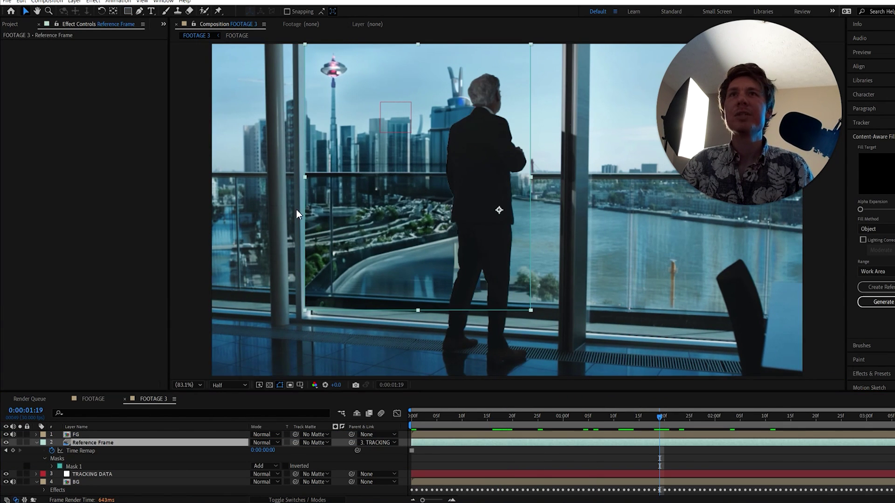
left_click(532, 194)
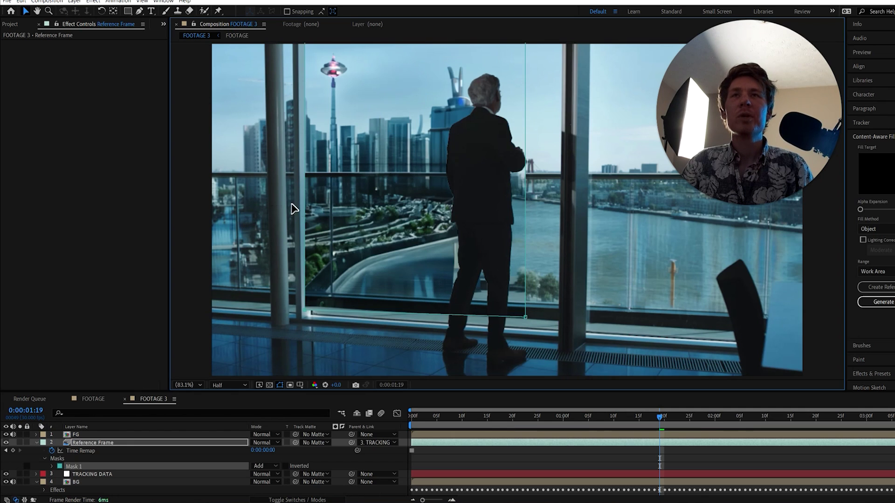
left_click_drag(303, 208, 274, 204)
Set FG's Mask Prompter Output to Overlay to preview the man's matte.
left_click(19, 433)
left_click(123, 217)
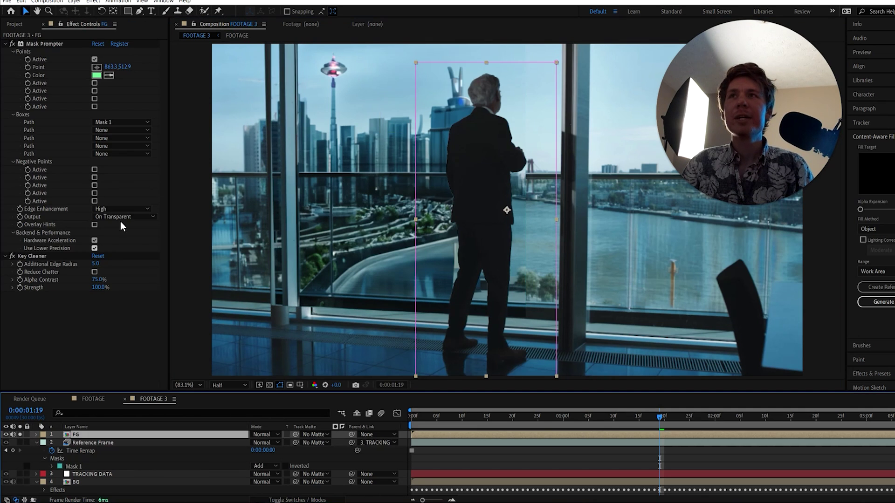
left_click(120, 222)
left_click(123, 216)
Enable a second Mask Prompter point and place it on a window frame.
left_click(114, 233)
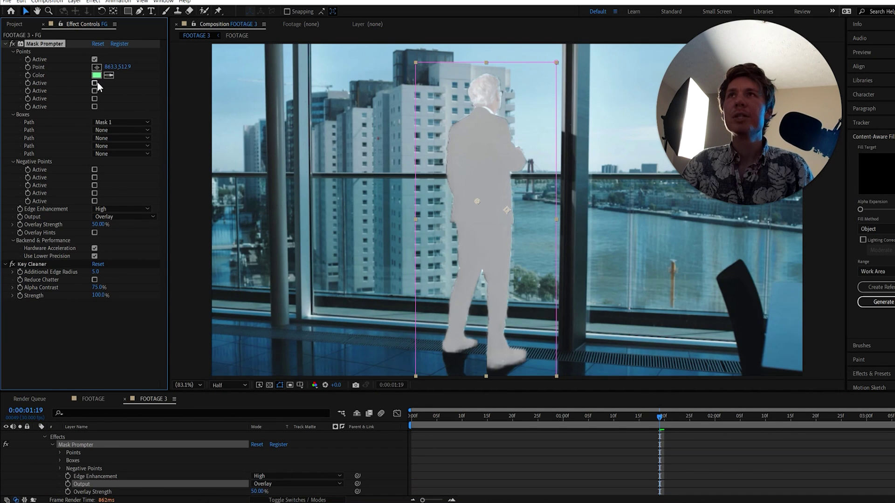
left_click(95, 83)
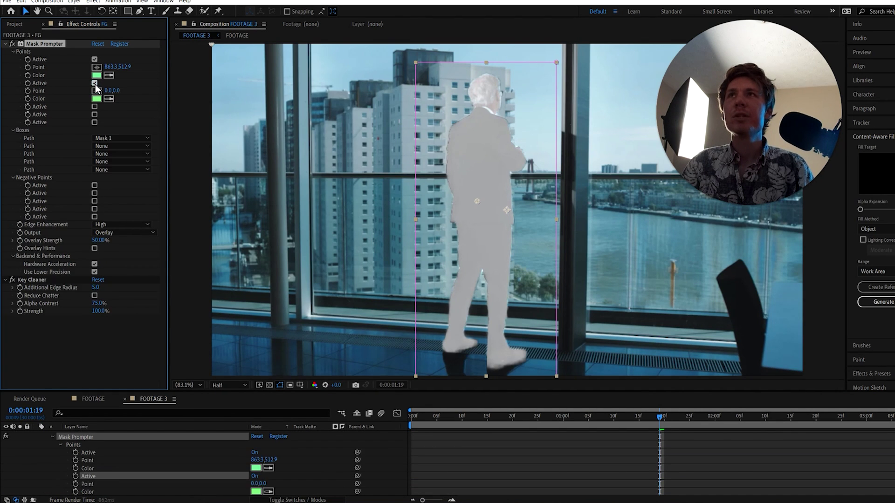
left_click(304, 177)
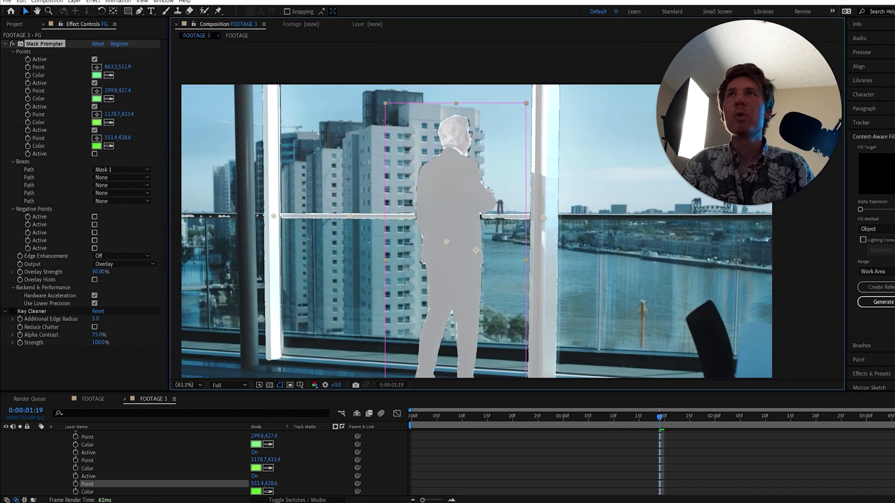
Draw box masks over the horizontal window rail and left pillar, assigned as Mask 2 and Mask 3 box paths.
left_click(128, 12)
mouse_move(178, 210)
left_mouse_down()
mouse_move(854, 213)
mouse_move(845, 217)
left_mouse_up()
left_click(114, 177)
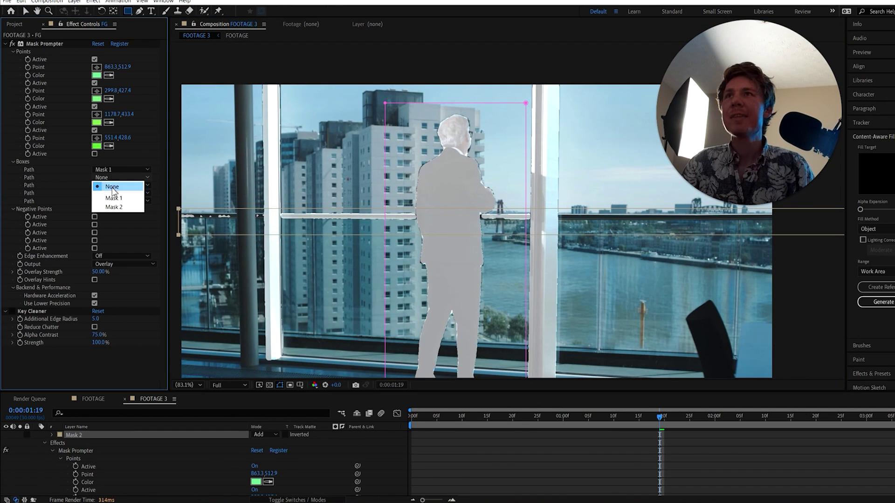
left_click(114, 209)
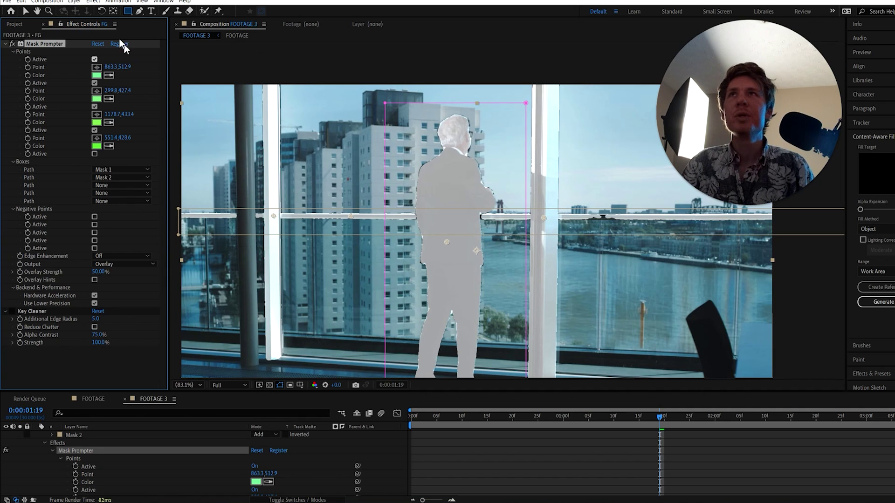
left_click_drag(225, 70, 261, 374)
left_click(120, 186)
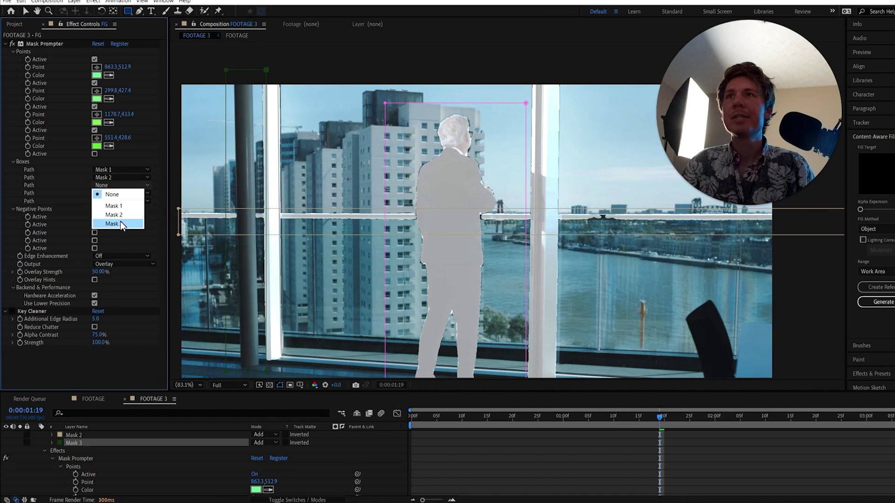
left_click(120, 223)
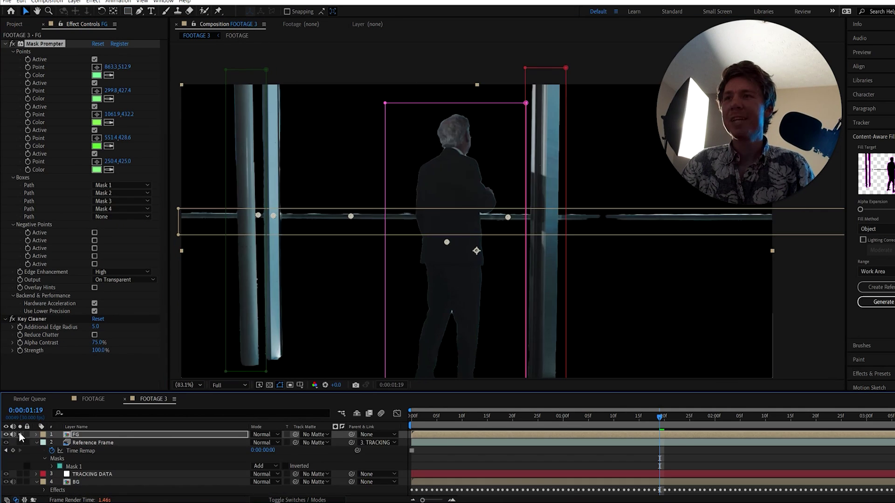
left_click(6, 435)
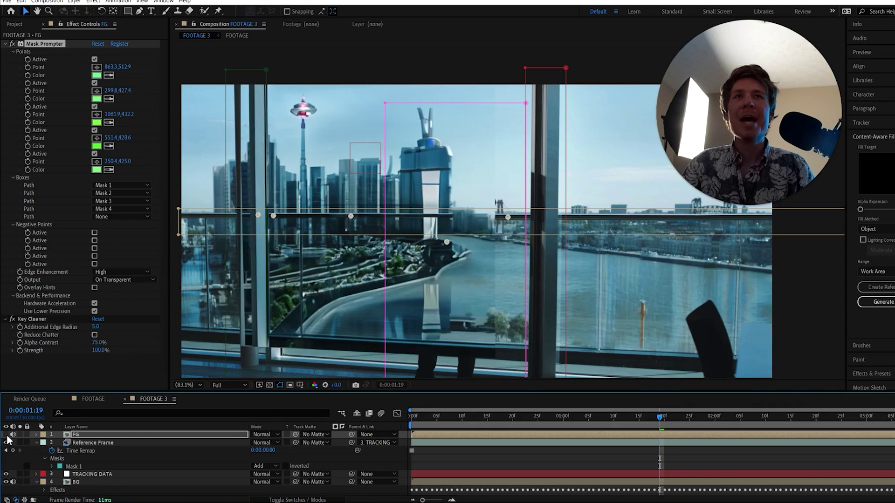
left_click(6, 435)
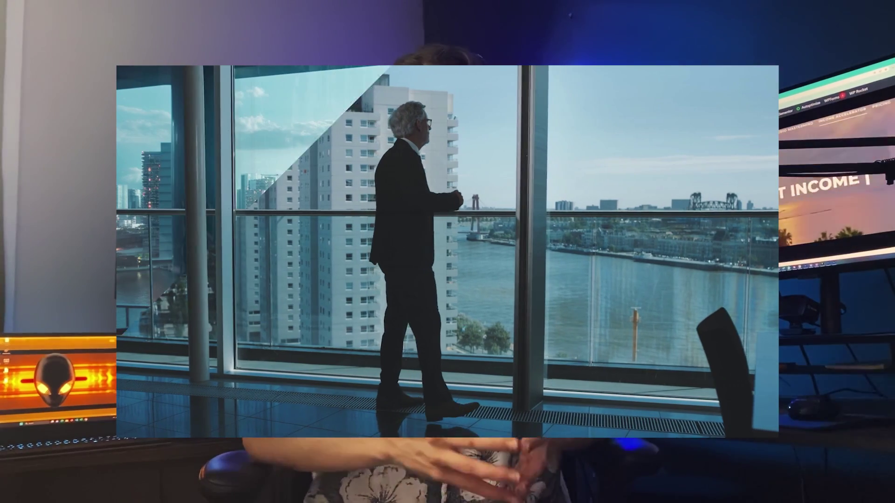